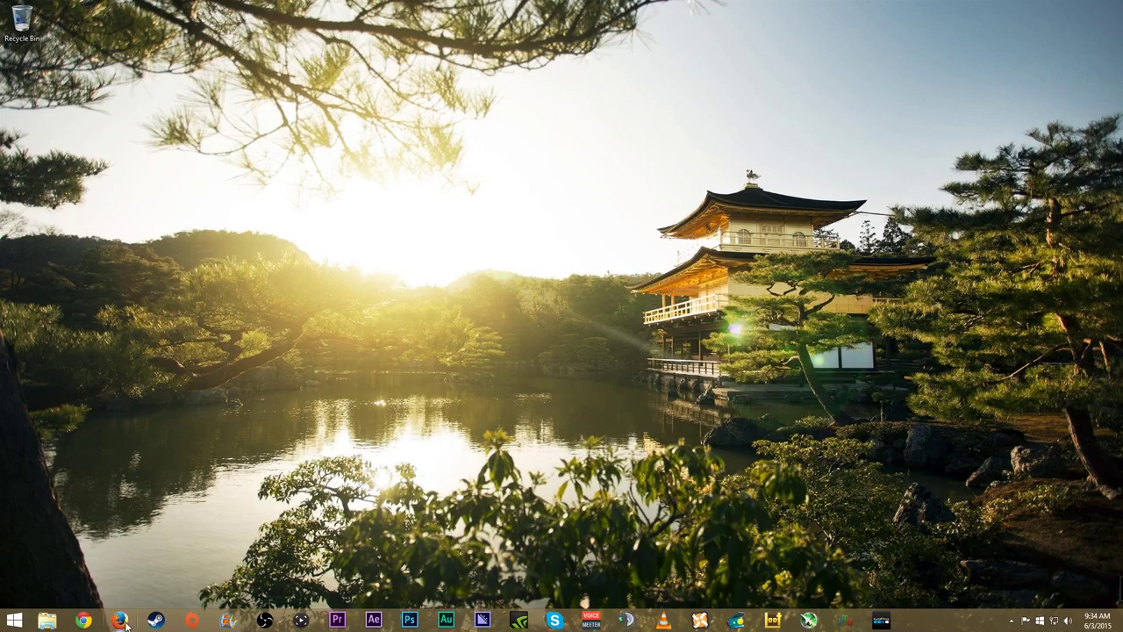
- Open Firefox and load the logicalincrements.com website
{"action": "left_click", "coordinate": [120, 621]}
{"action": "left_click", "coordinate": [259, 28]}
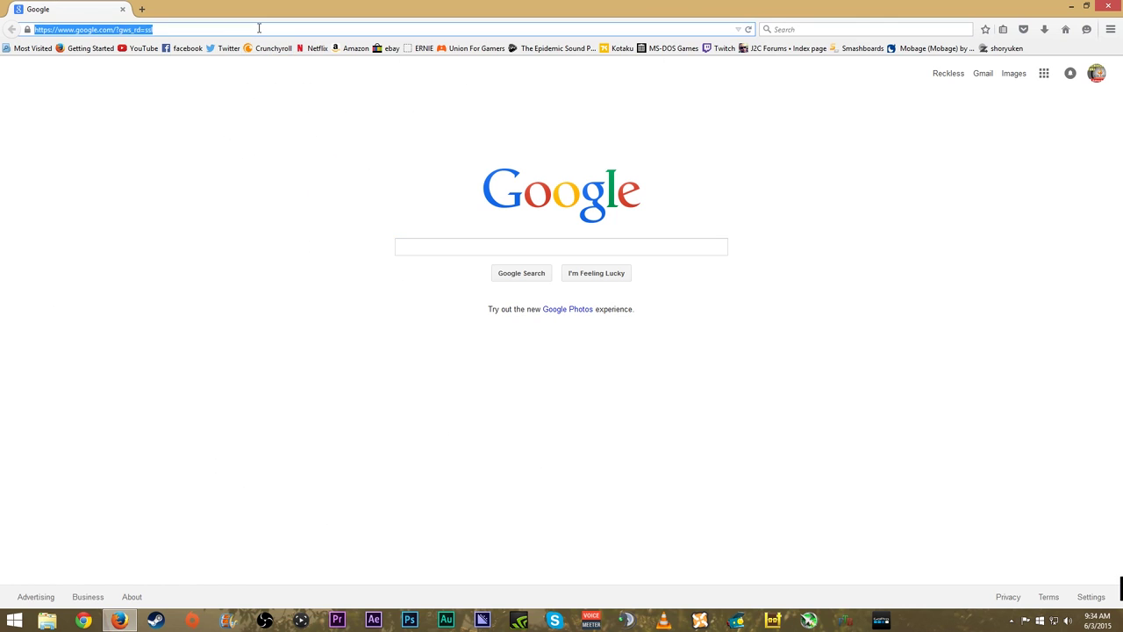
{"action": "type", "text": "logicalincrements.com"}
{"action": "key", "text": "Return"}
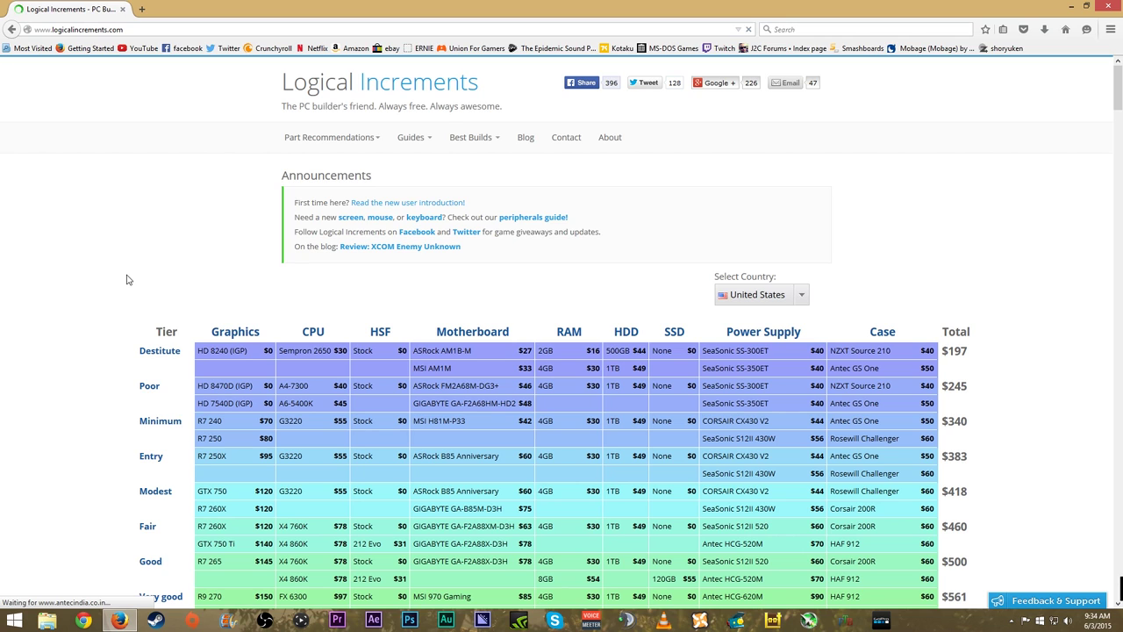
- Examine the PC build tiers table and preview the Outstanding tier's motherboard, CPU cooler, SSD and power supply
{"action": "scroll", "coordinate": [97, 264], "scroll_direction": "down", "scroll_amount": 5}
{"action": "scroll", "coordinate": [94, 263], "scroll_direction": "down", "scroll_amount": 5}
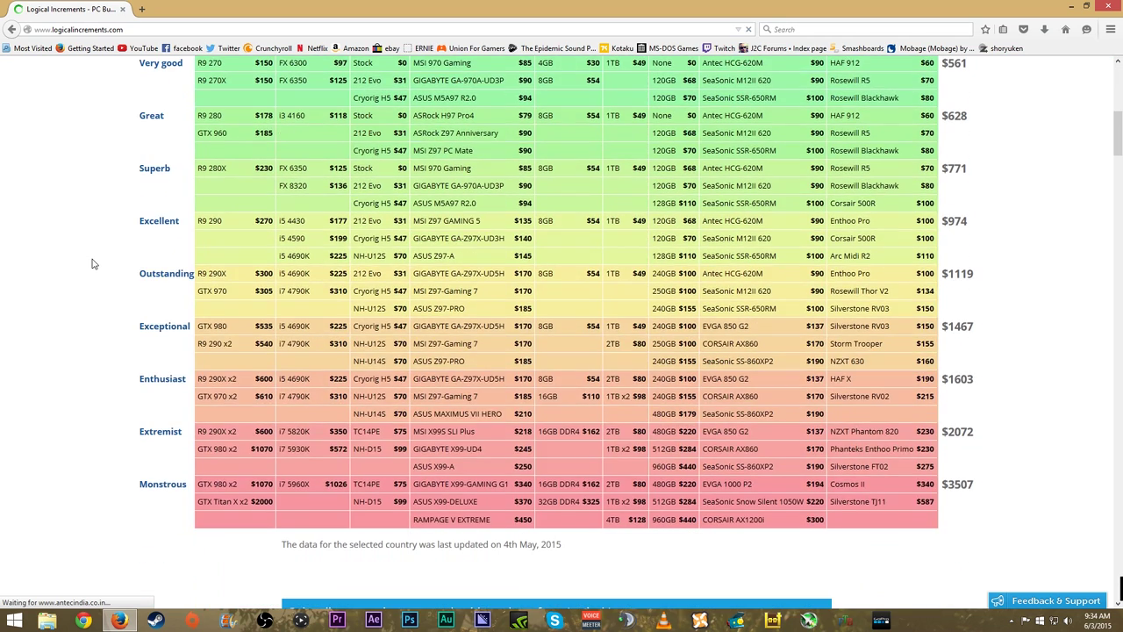
{"action": "scroll", "coordinate": [94, 263], "scroll_direction": "up", "scroll_amount": 5}
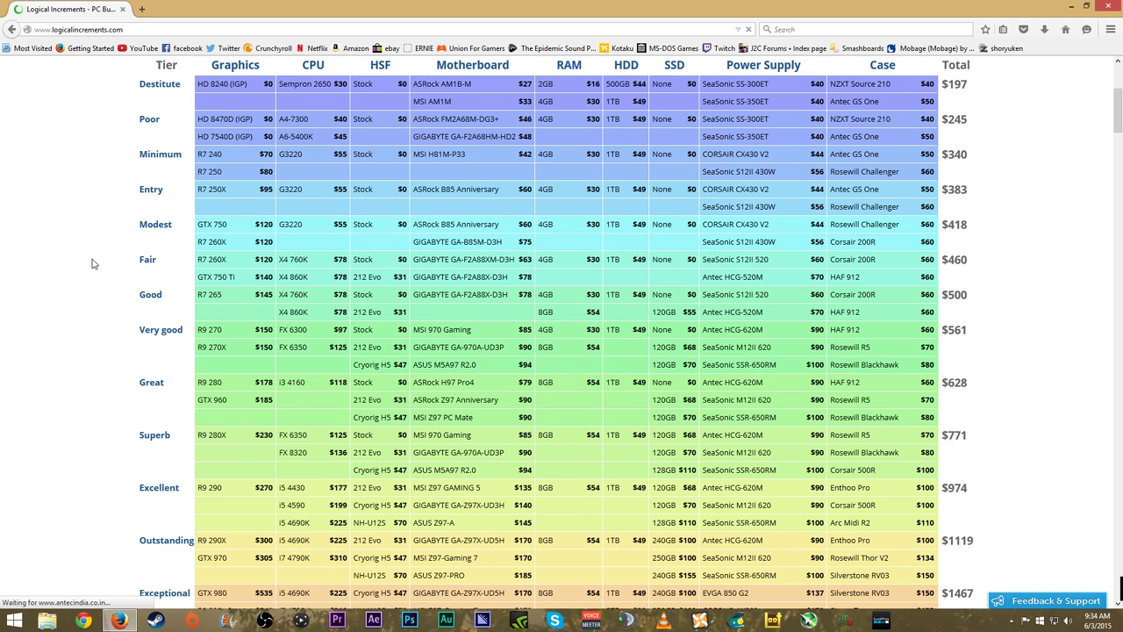
{"action": "scroll", "coordinate": [94, 263], "scroll_direction": "down", "scroll_amount": 5}
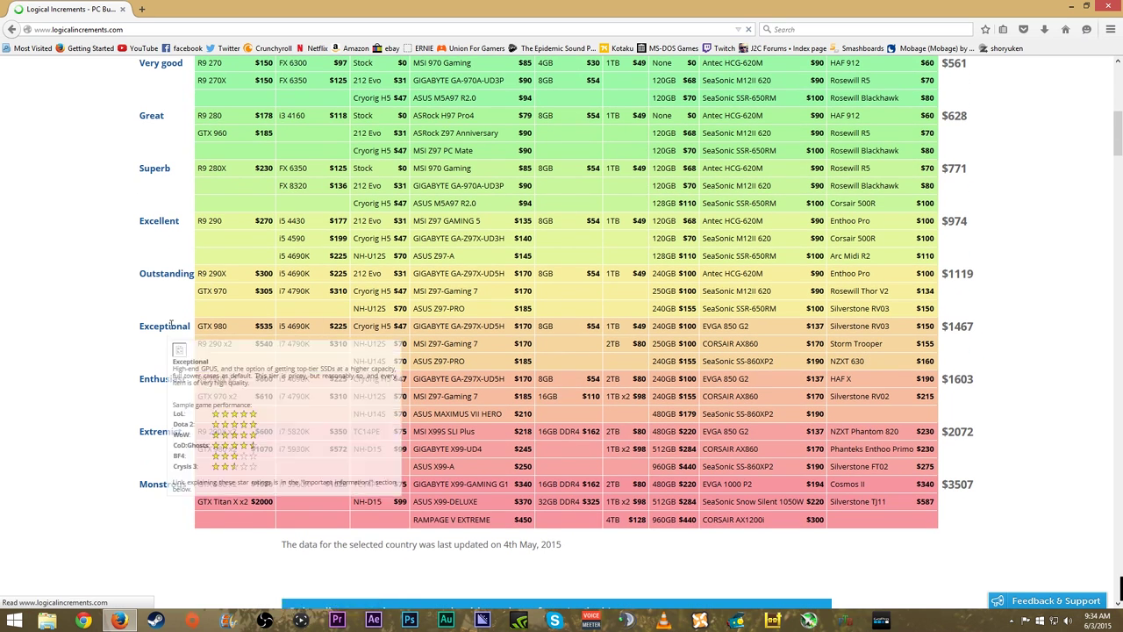
{"action": "mouse_move", "coordinate": [506, 274]}
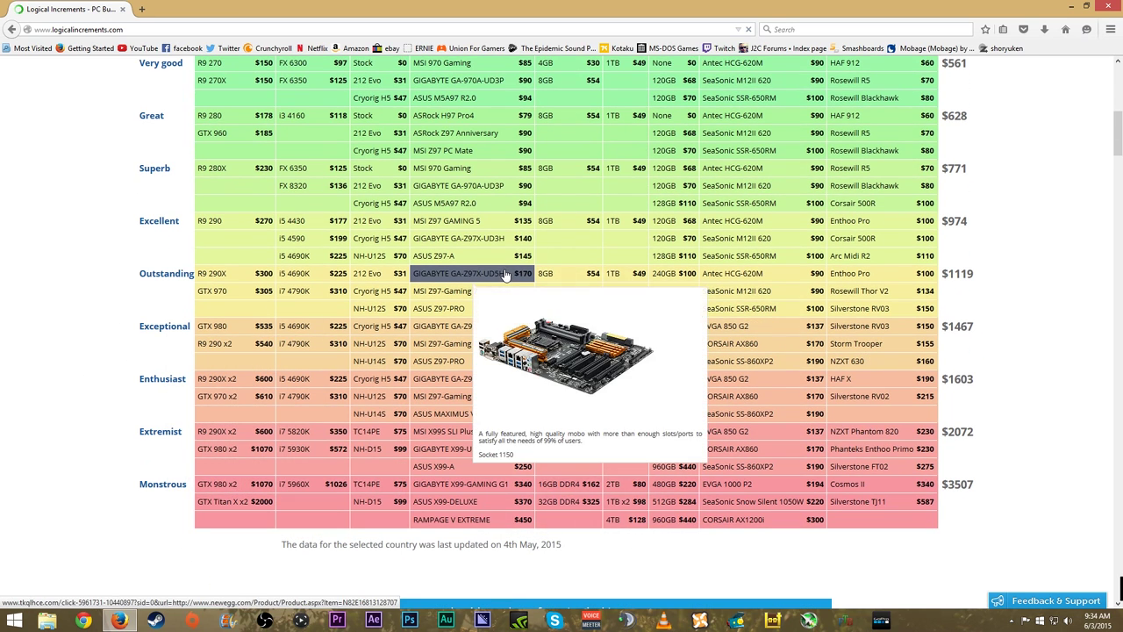
{"action": "mouse_move", "coordinate": [373, 275]}
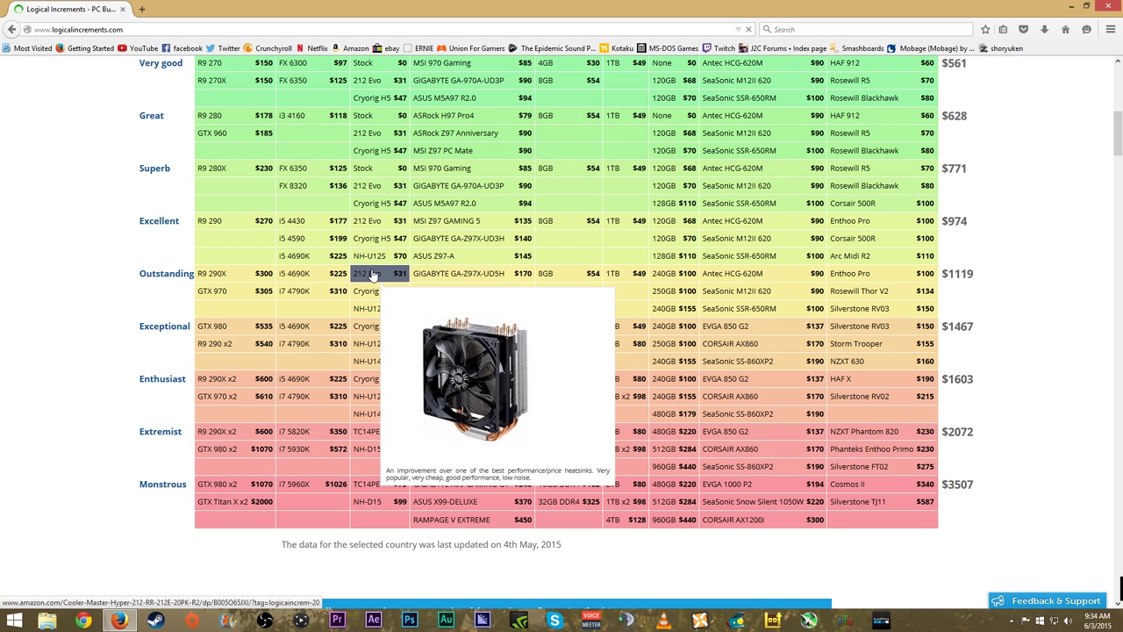
{"action": "mouse_move", "coordinate": [693, 281]}
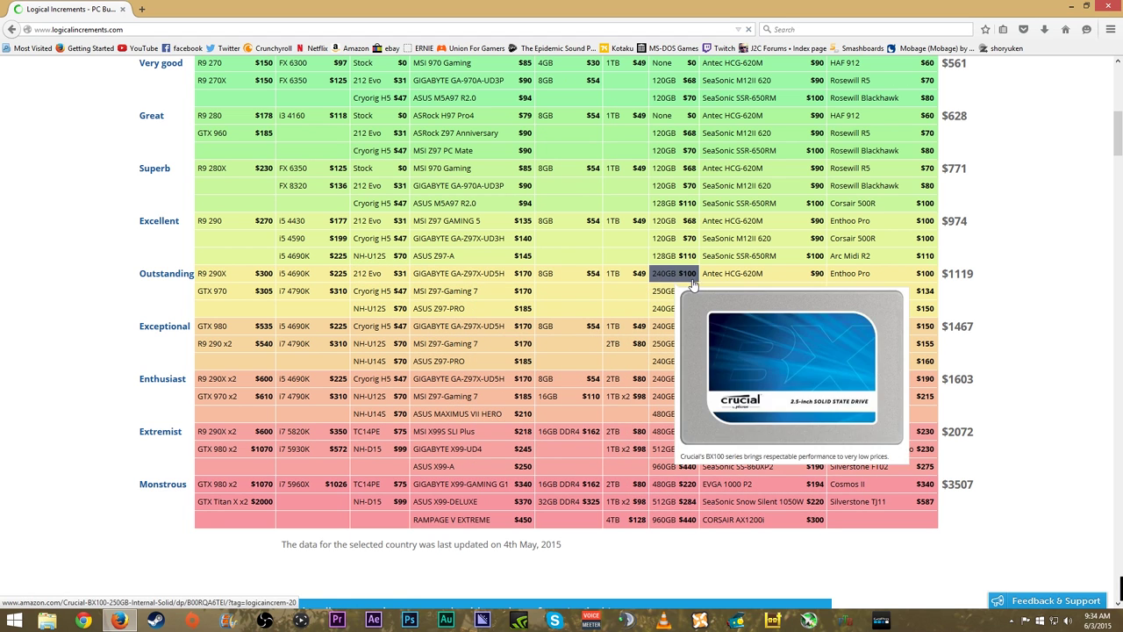
{"action": "mouse_move", "coordinate": [744, 278]}
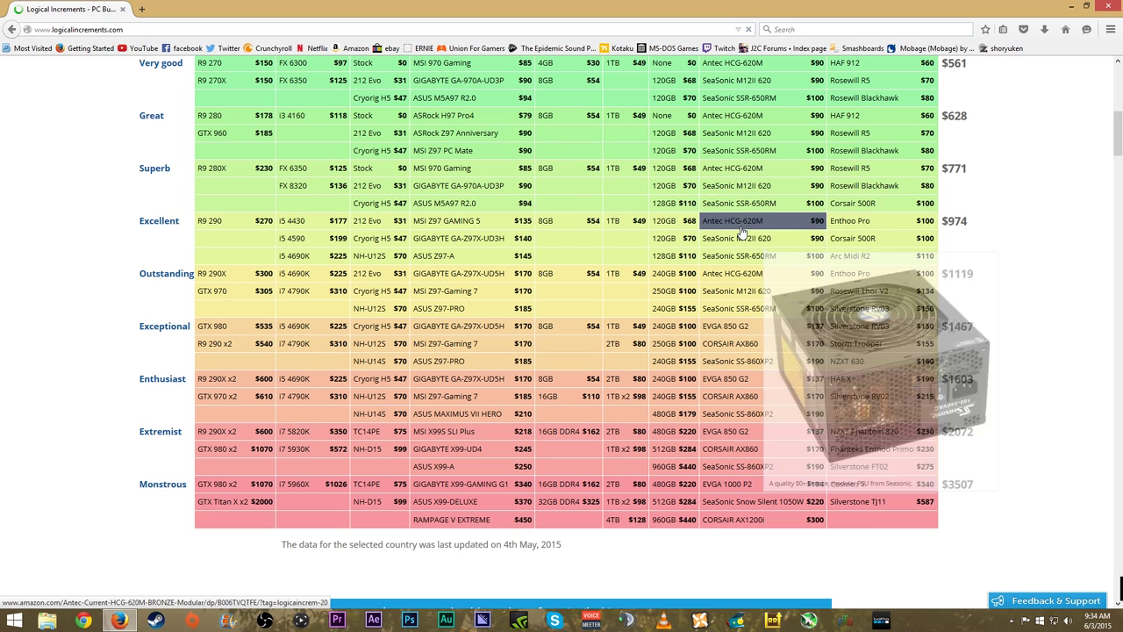
{"action": "mouse_move", "coordinate": [741, 226]}
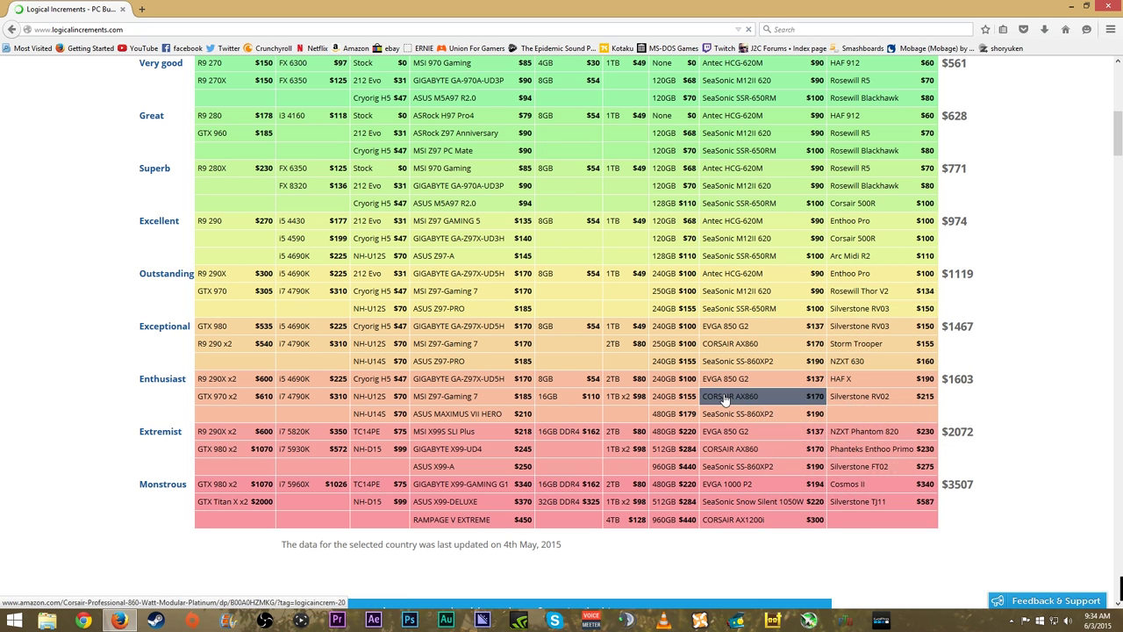
- Examine the descriptions and sample game performance ratings of the Exceptional, Excellent and Superb tiers
{"action": "mouse_move", "coordinate": [730, 387]}
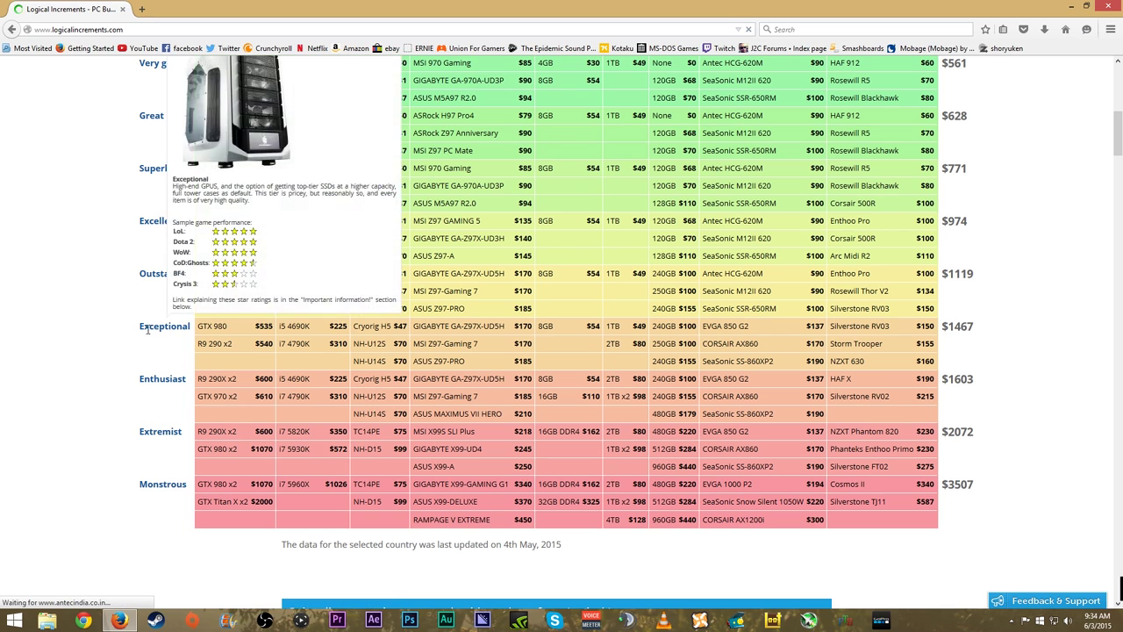
{"action": "mouse_move", "coordinate": [154, 220]}
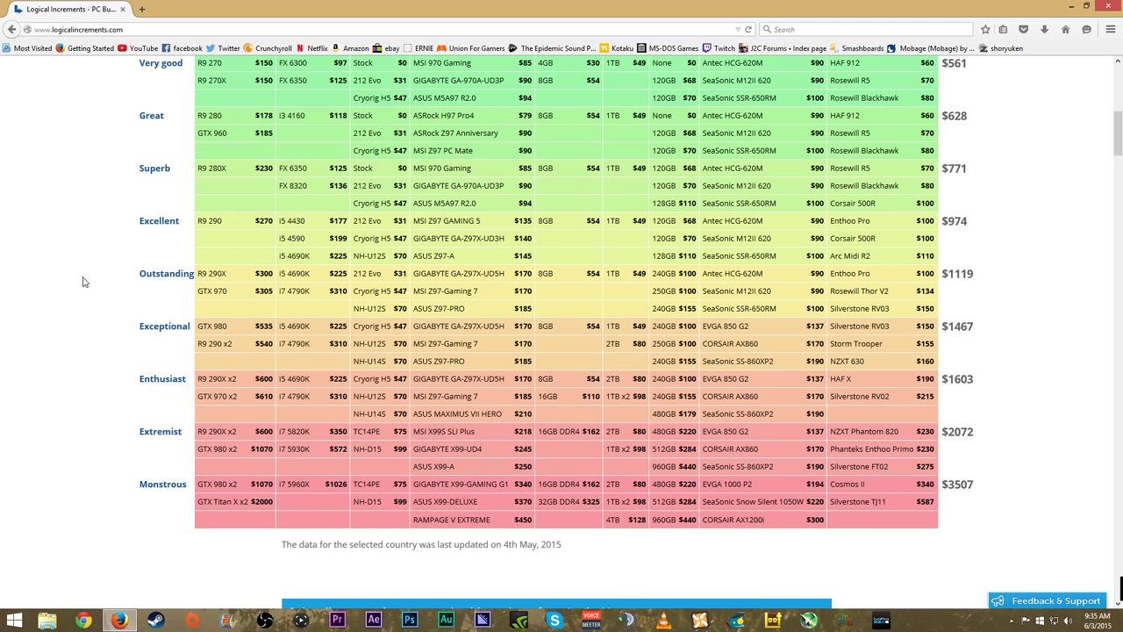
{"action": "scroll", "coordinate": [83, 284], "scroll_direction": "up", "scroll_amount": 3}
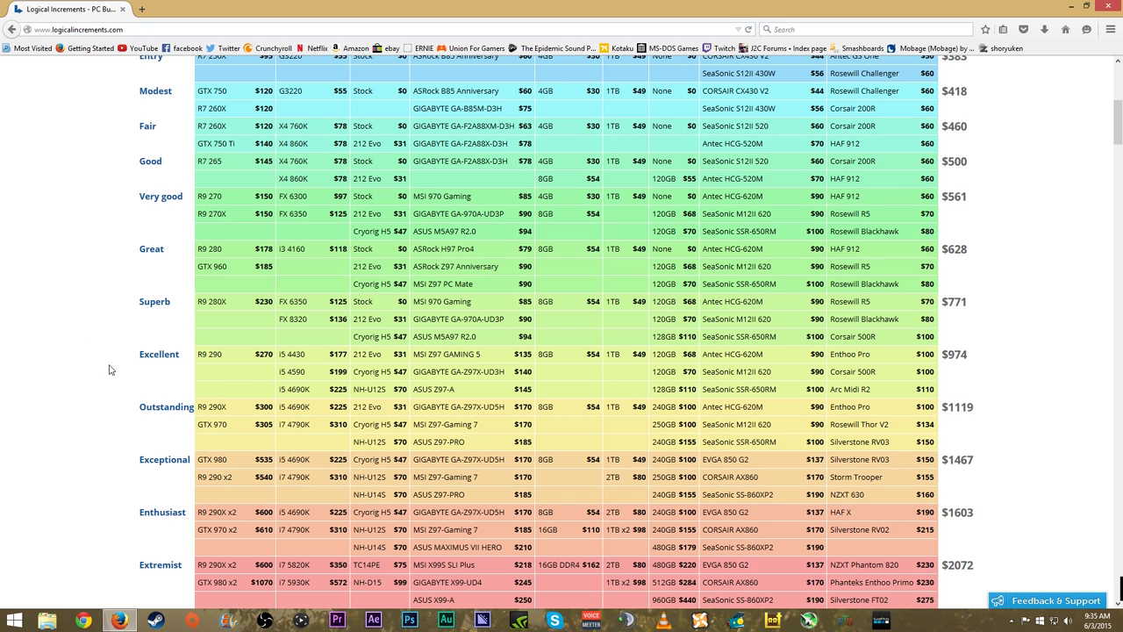
{"action": "mouse_move", "coordinate": [152, 354]}
{"action": "key", "text": "ctrl+minus"}
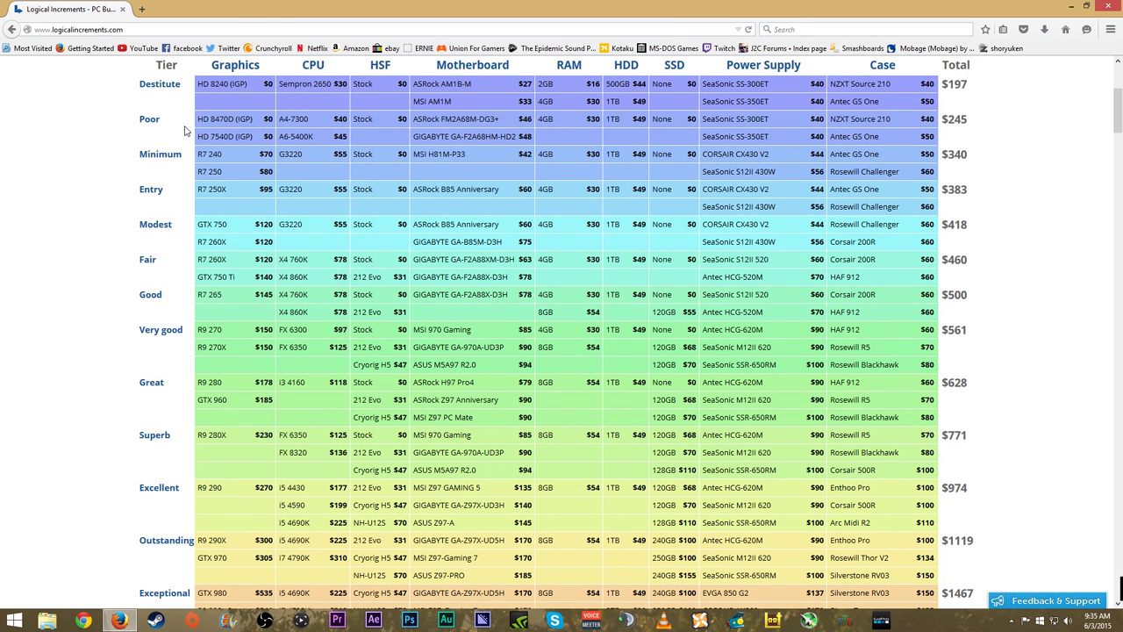
{"action": "key", "text": "ctrl+0"}
{"action": "scroll", "coordinate": [98, 174], "scroll_direction": "down", "scroll_amount": 1}
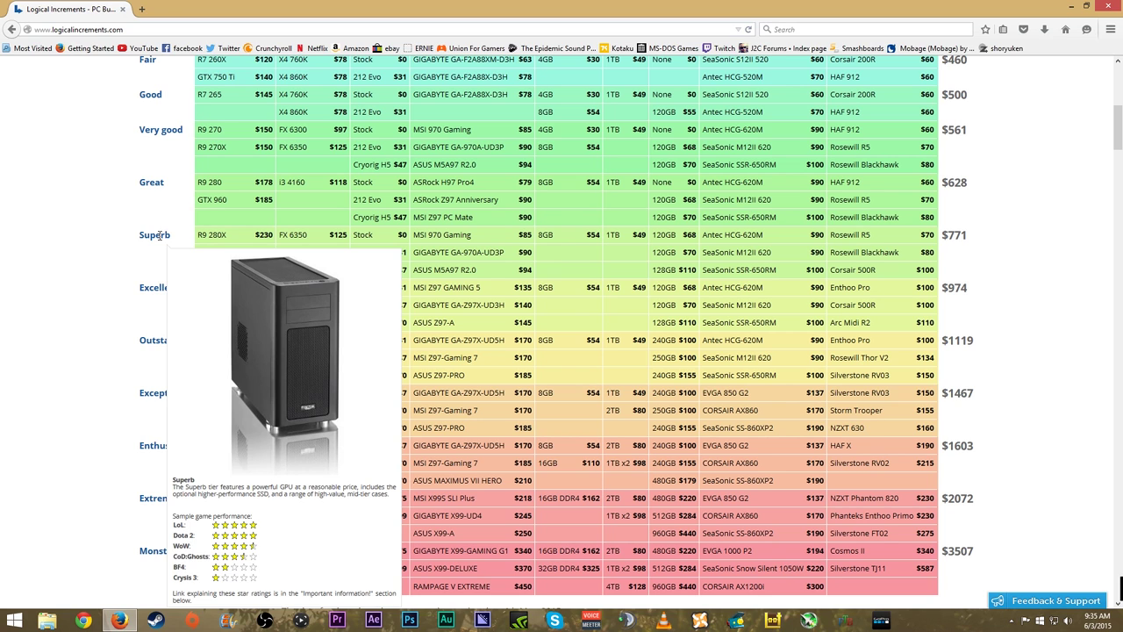
- Expand the Important Information section below the parts table and find its Gaming stars paragraph
{"action": "scroll", "coordinate": [135, 271], "scroll_direction": "down", "scroll_amount": 10}
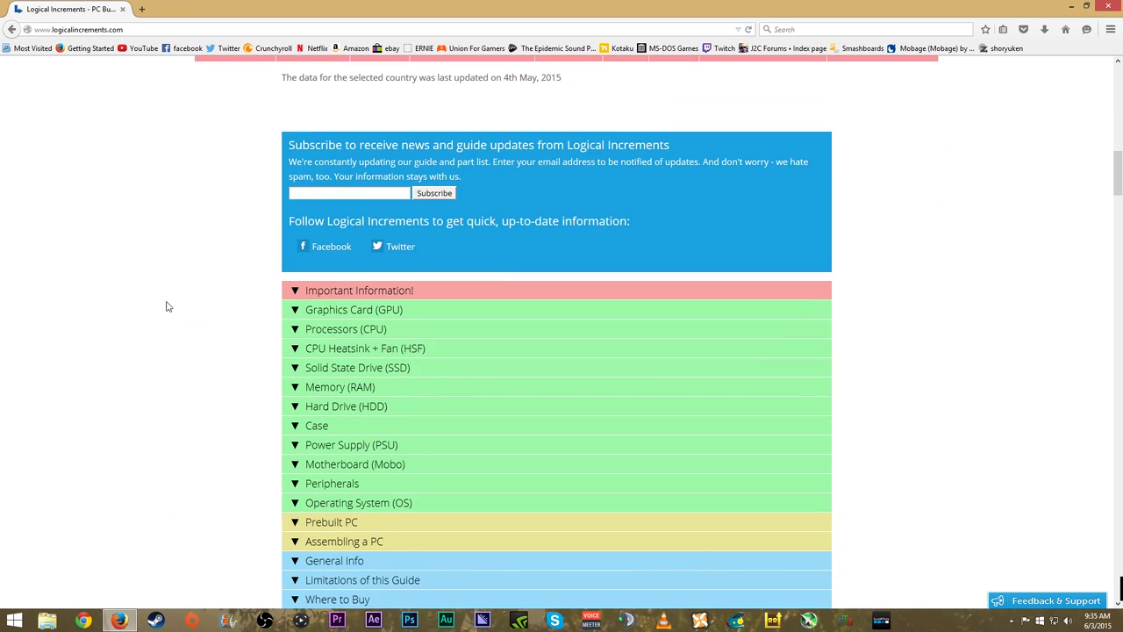
{"action": "left_click", "coordinate": [313, 294]}
{"action": "scroll", "coordinate": [221, 343], "scroll_direction": "down", "scroll_amount": 5}
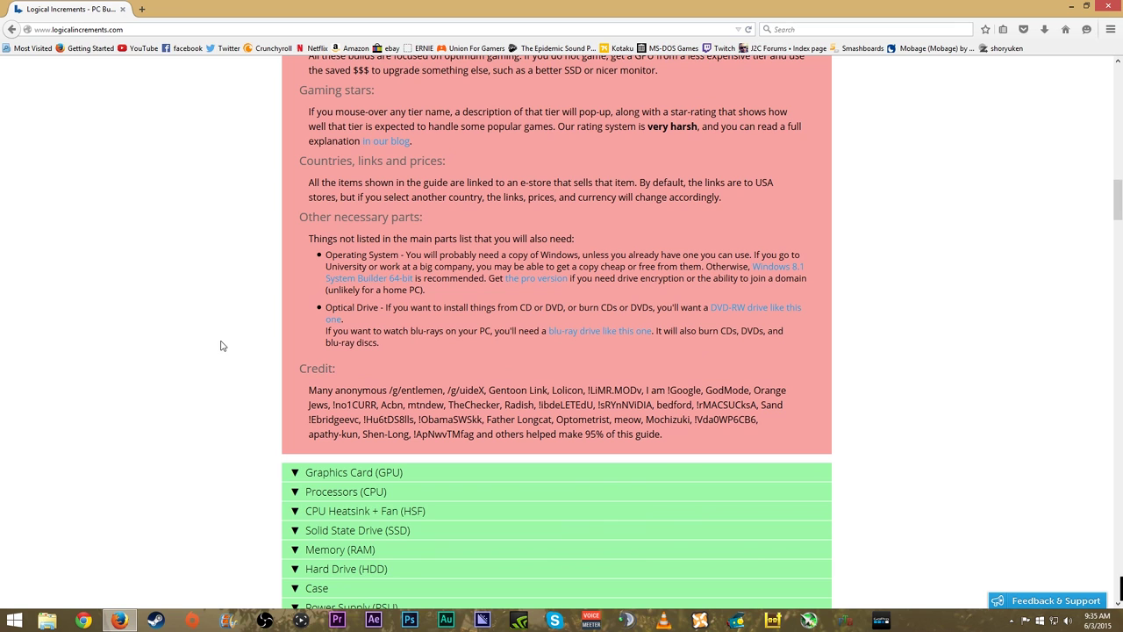
{"action": "scroll", "coordinate": [309, 163], "scroll_direction": "up", "scroll_amount": 1}
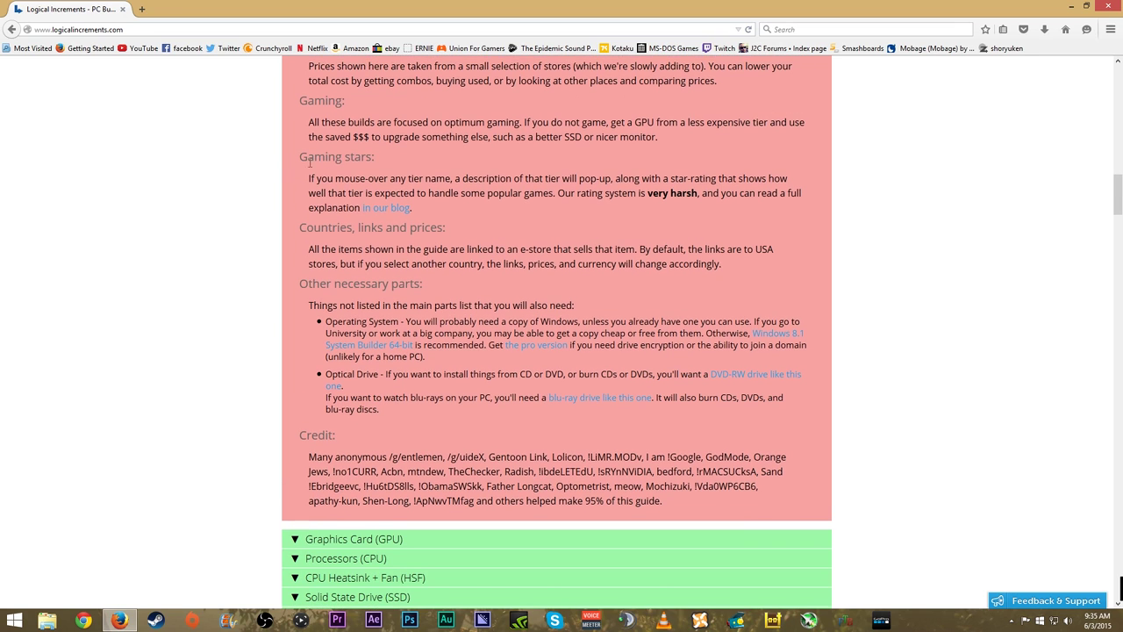
- Open the blog explanation of the gaming stars in a new tab and look up the new star chart
{"action": "right_click", "coordinate": [381, 210]}
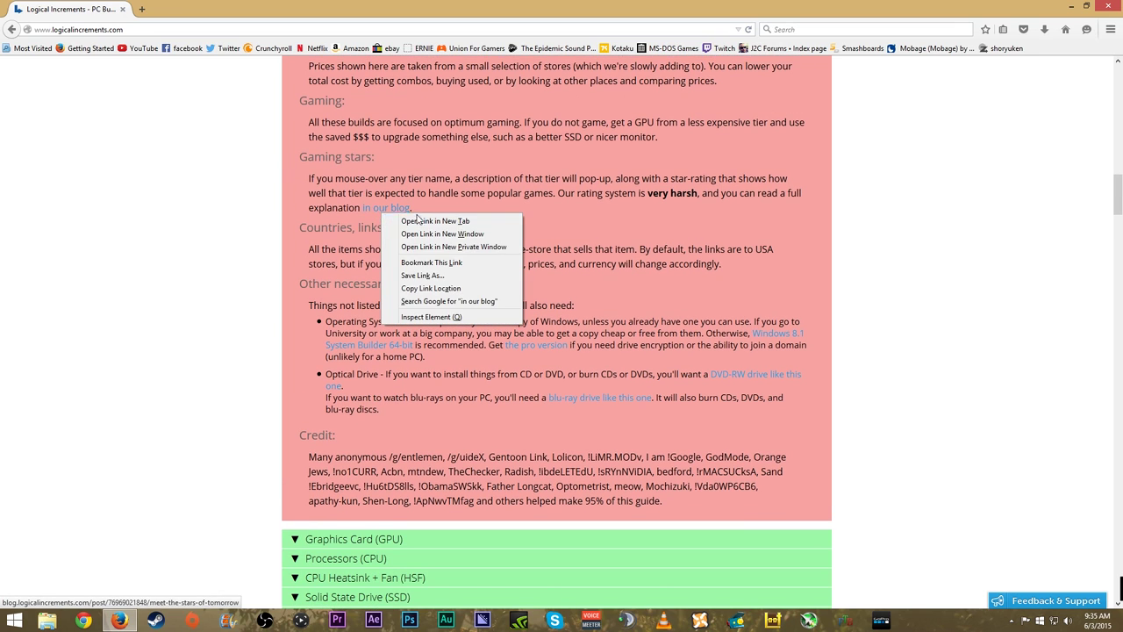
{"action": "left_click", "coordinate": [420, 220]}
{"action": "left_click", "coordinate": [188, 9]}
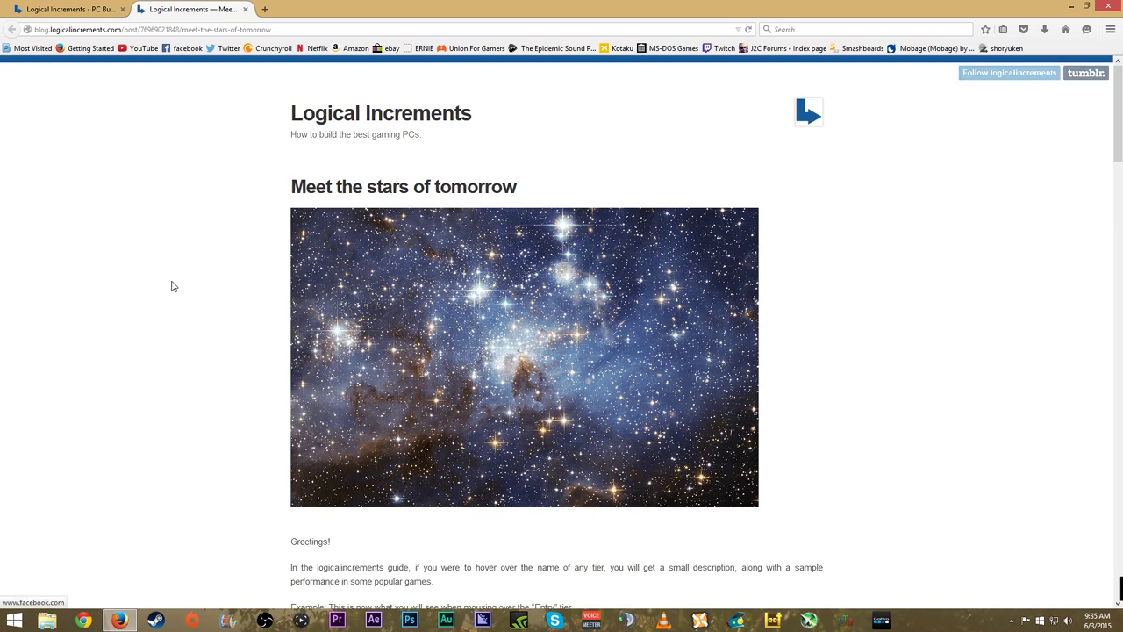
{"action": "scroll", "coordinate": [187, 305], "scroll_direction": "down", "scroll_amount": 4}
{"action": "scroll", "coordinate": [188, 305], "scroll_direction": "down", "scroll_amount": 15}
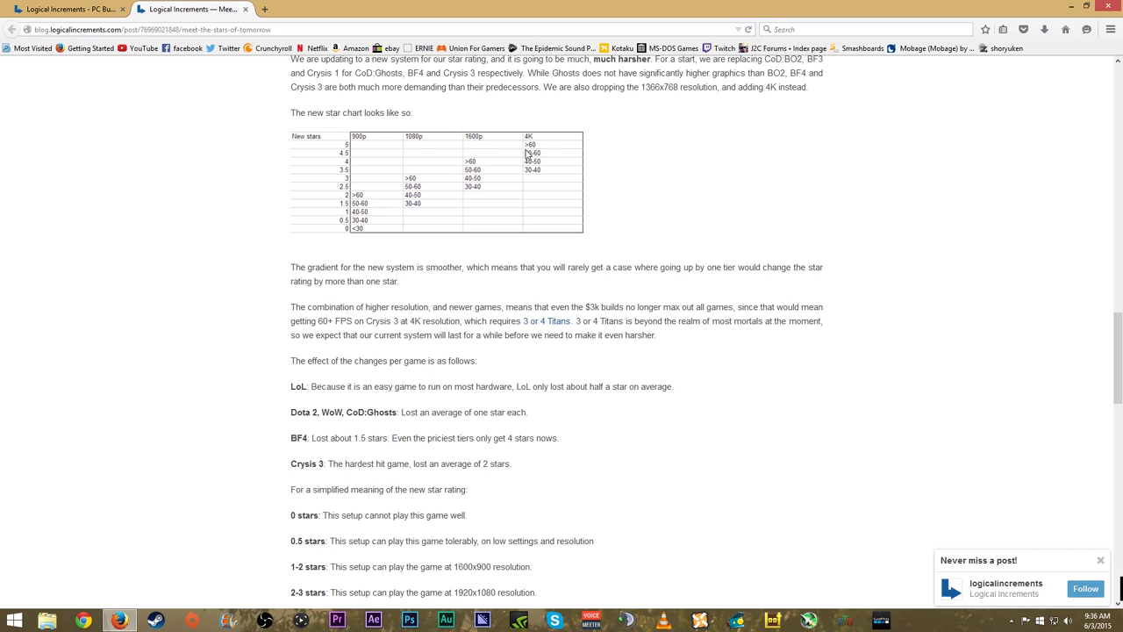
- Return to the parts guide and examine the Great tier's game ratings and the Monstrous tier's components
{"action": "left_click", "coordinate": [73, 14]}
{"action": "scroll", "coordinate": [155, 210], "scroll_direction": "up", "scroll_amount": 10}
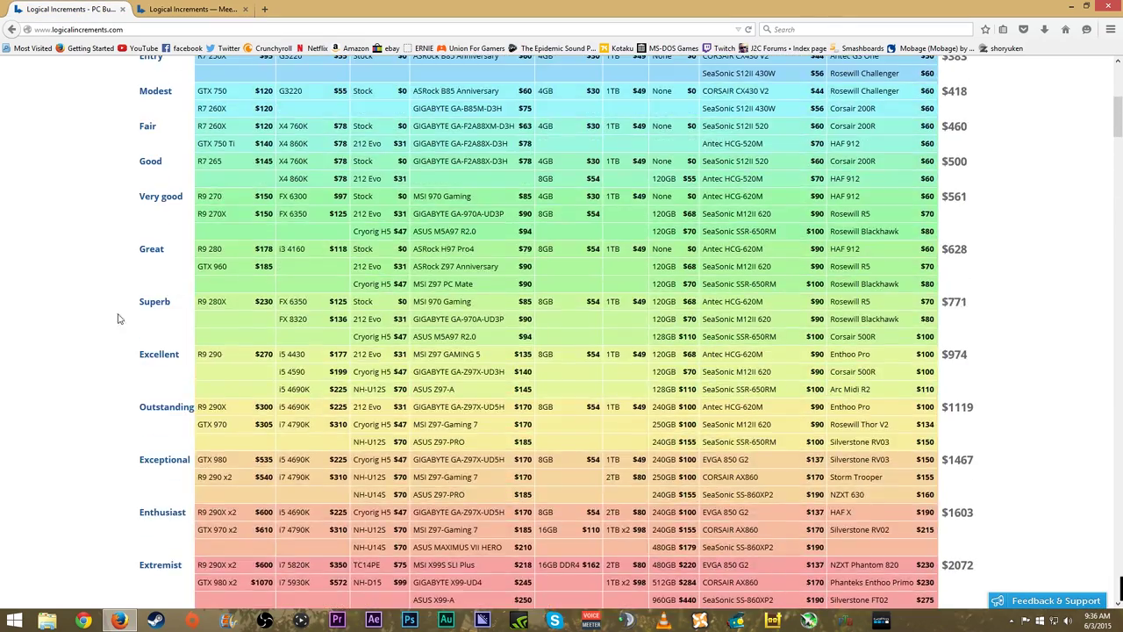
{"action": "scroll", "coordinate": [93, 319], "scroll_direction": "down", "scroll_amount": 3}
{"action": "scroll", "coordinate": [93, 319], "scroll_direction": "up", "scroll_amount": 4}
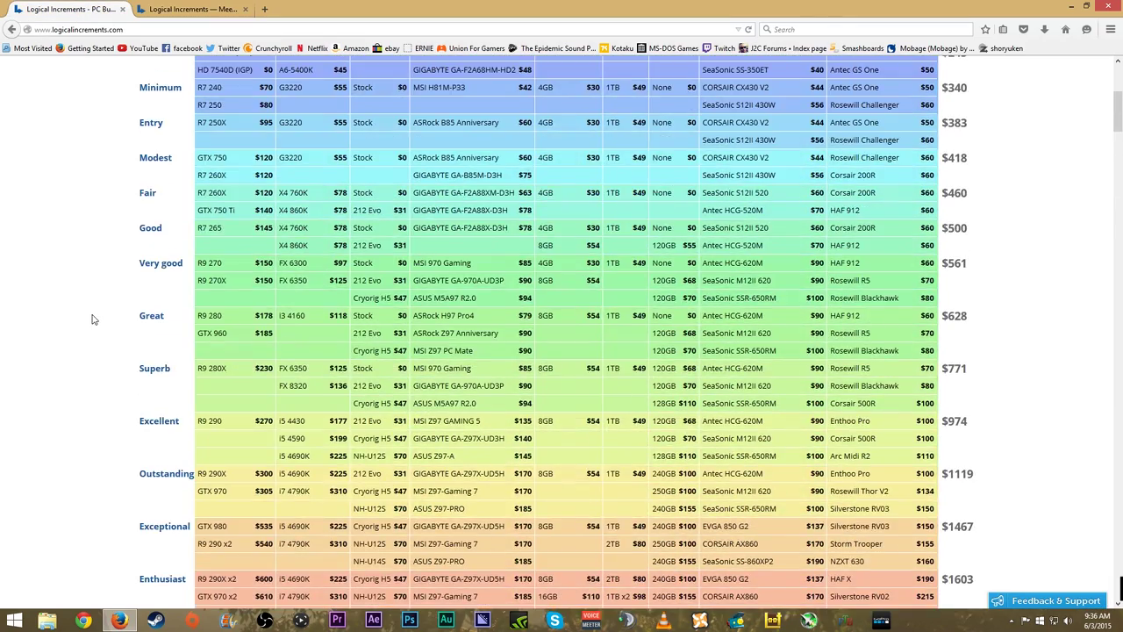
{"action": "scroll", "coordinate": [149, 321], "scroll_direction": "down", "scroll_amount": 3}
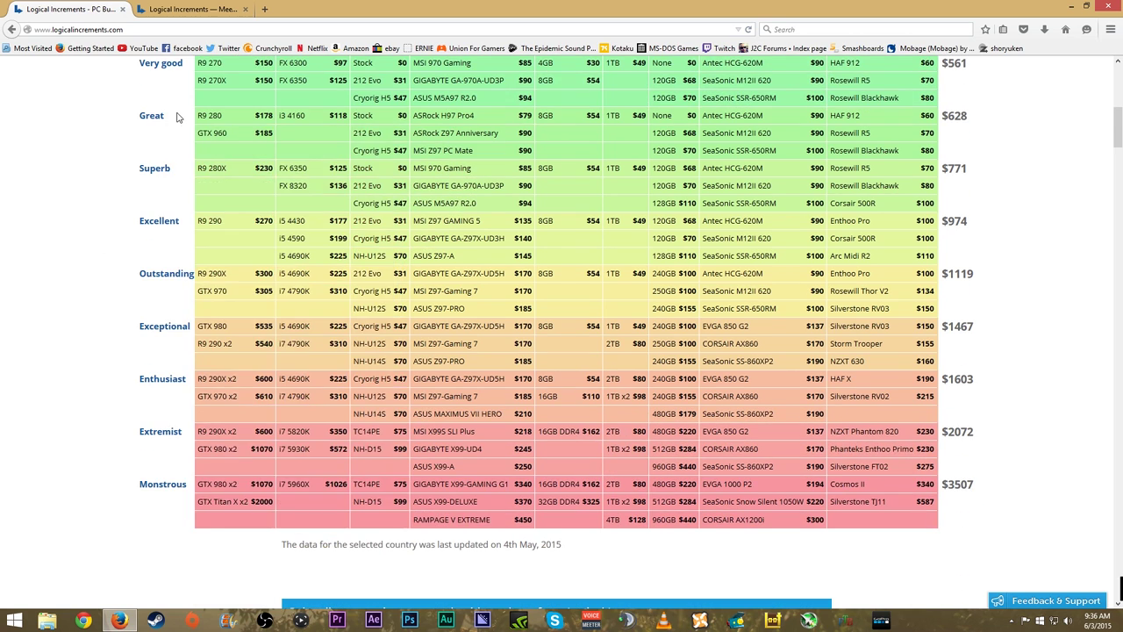
{"action": "mouse_move", "coordinate": [156, 110]}
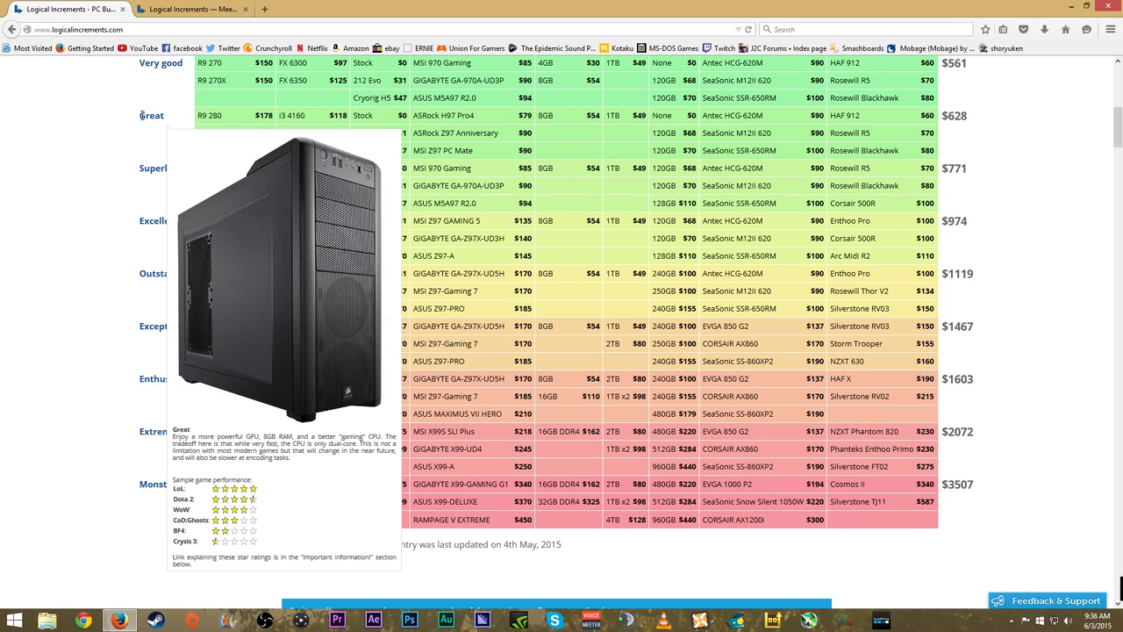
{"action": "scroll", "coordinate": [141, 399], "scroll_direction": "down", "scroll_amount": 5}
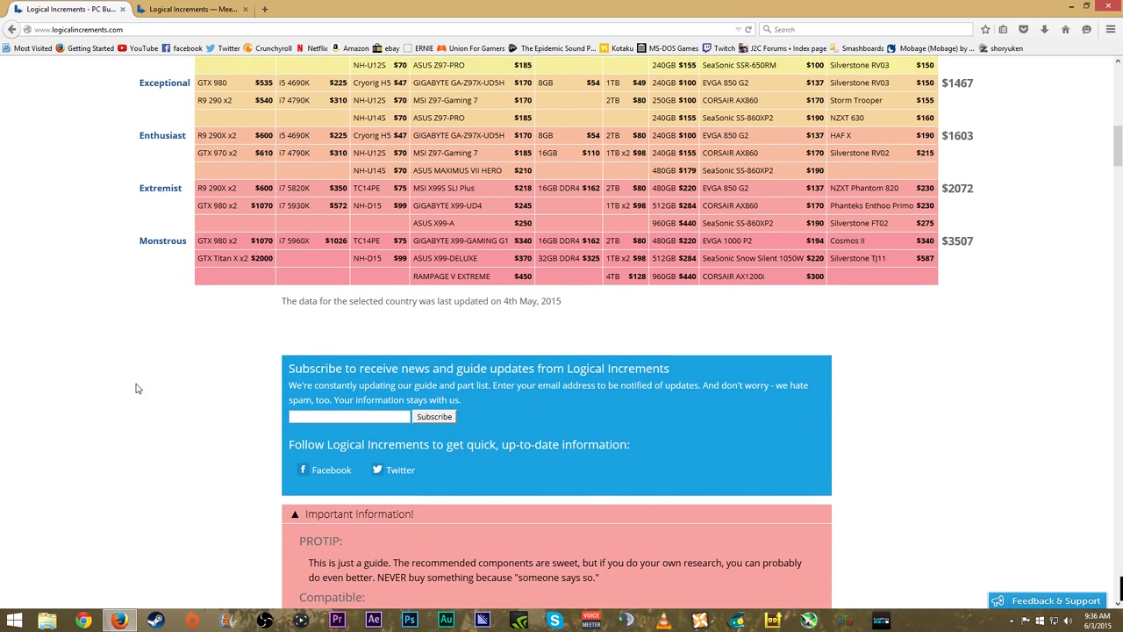
{"action": "mouse_move", "coordinate": [155, 216]}
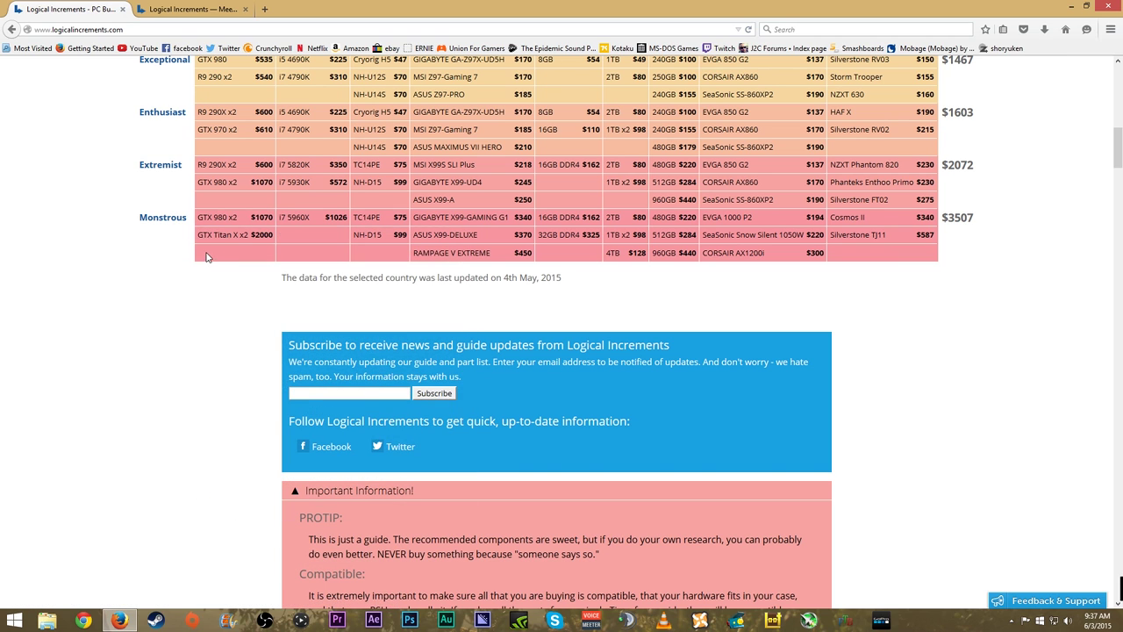
{"action": "mouse_move", "coordinate": [220, 219]}
- Examine the Excellent tier's description and its case, motherboard, cooler, graphics card, RAM and SSD options
{"action": "scroll", "coordinate": [107, 290], "scroll_direction": "up", "scroll_amount": 5}
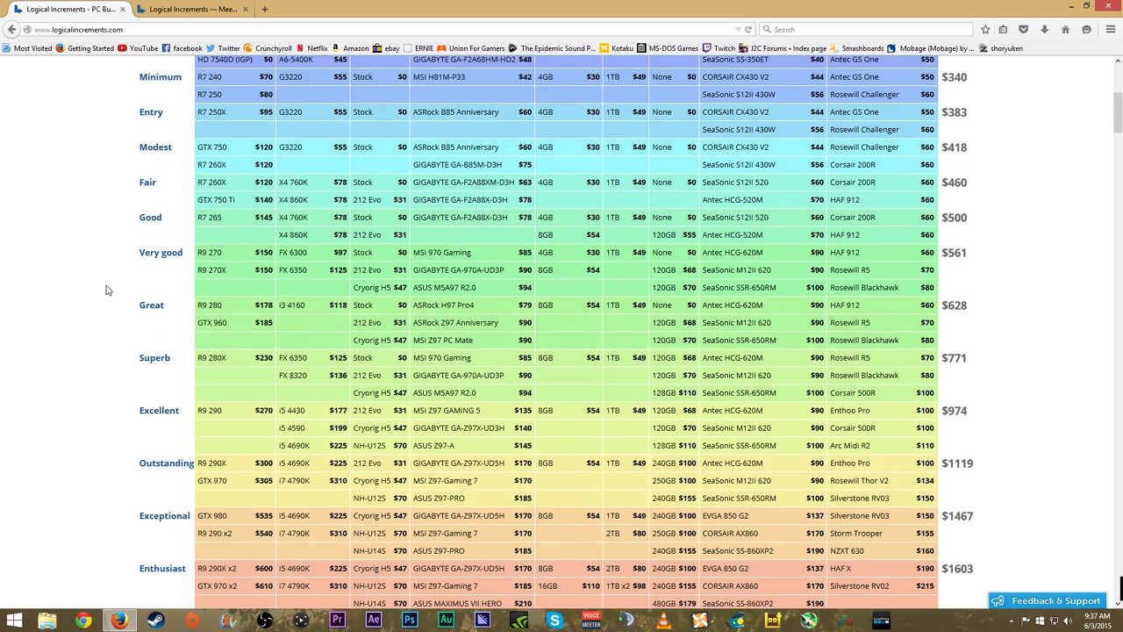
{"action": "scroll", "coordinate": [106, 289], "scroll_direction": "down", "scroll_amount": 2}
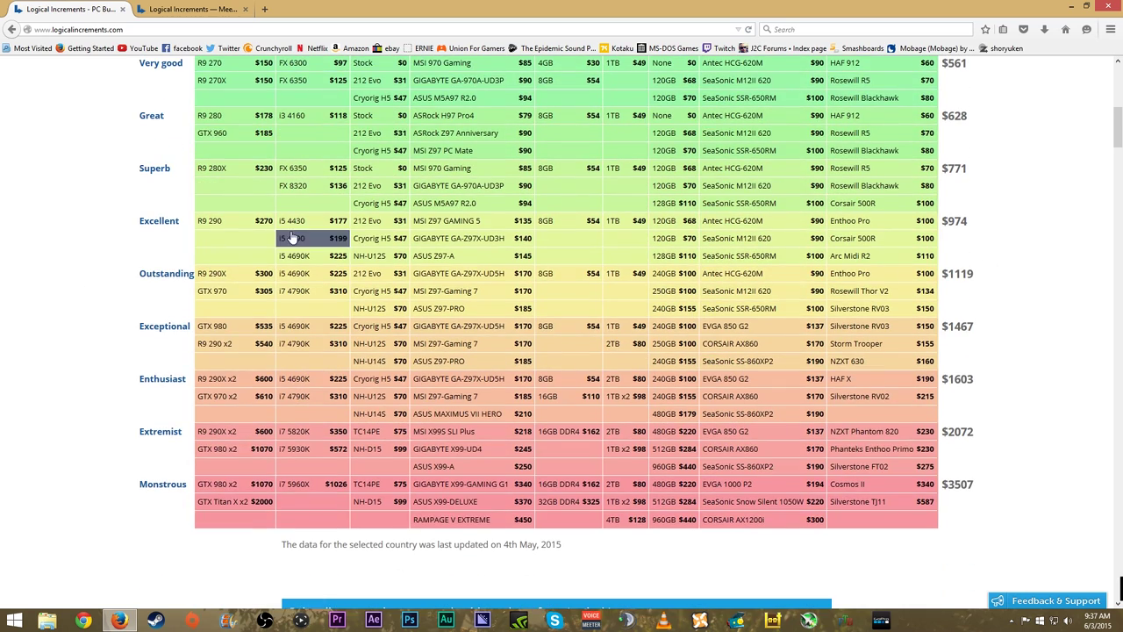
{"action": "mouse_move", "coordinate": [878, 226]}
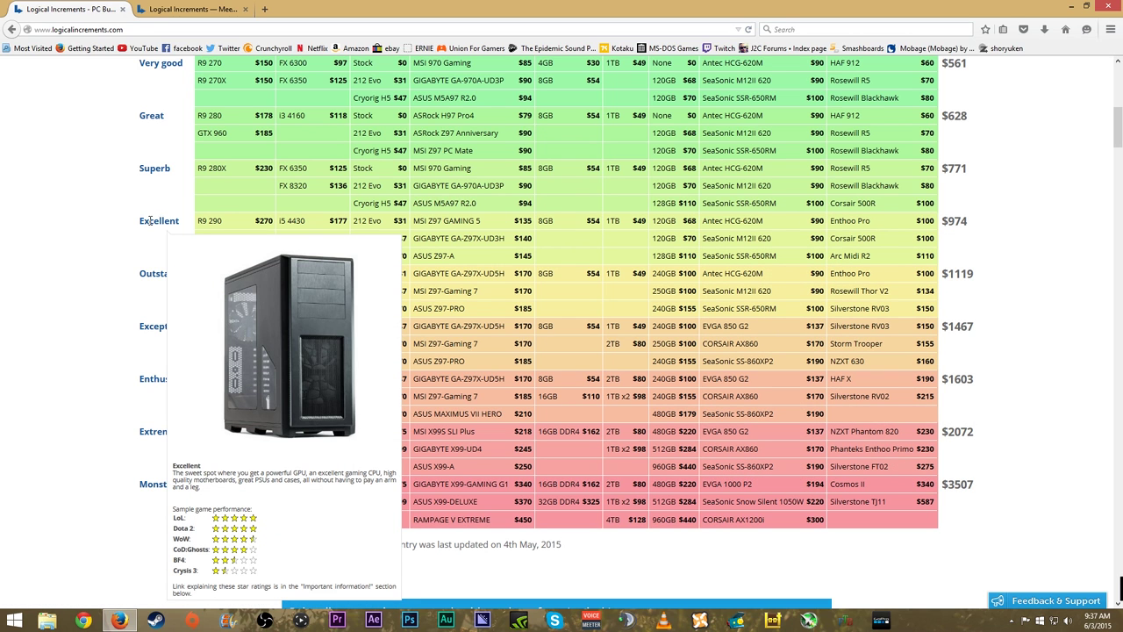
{"action": "mouse_move", "coordinate": [481, 223]}
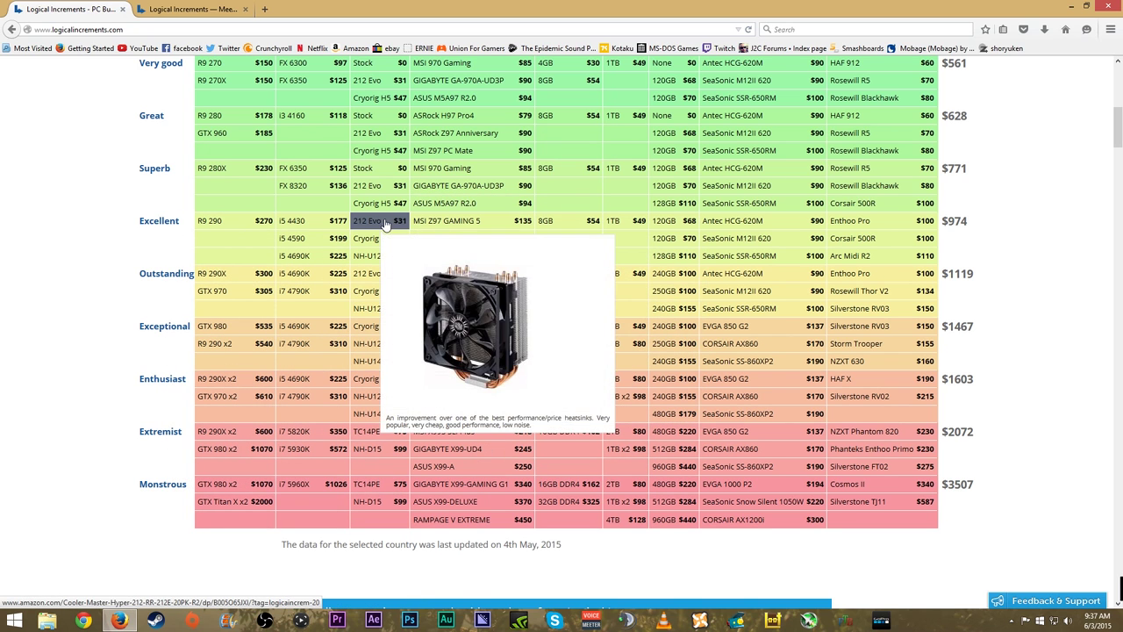
{"action": "mouse_move", "coordinate": [252, 224]}
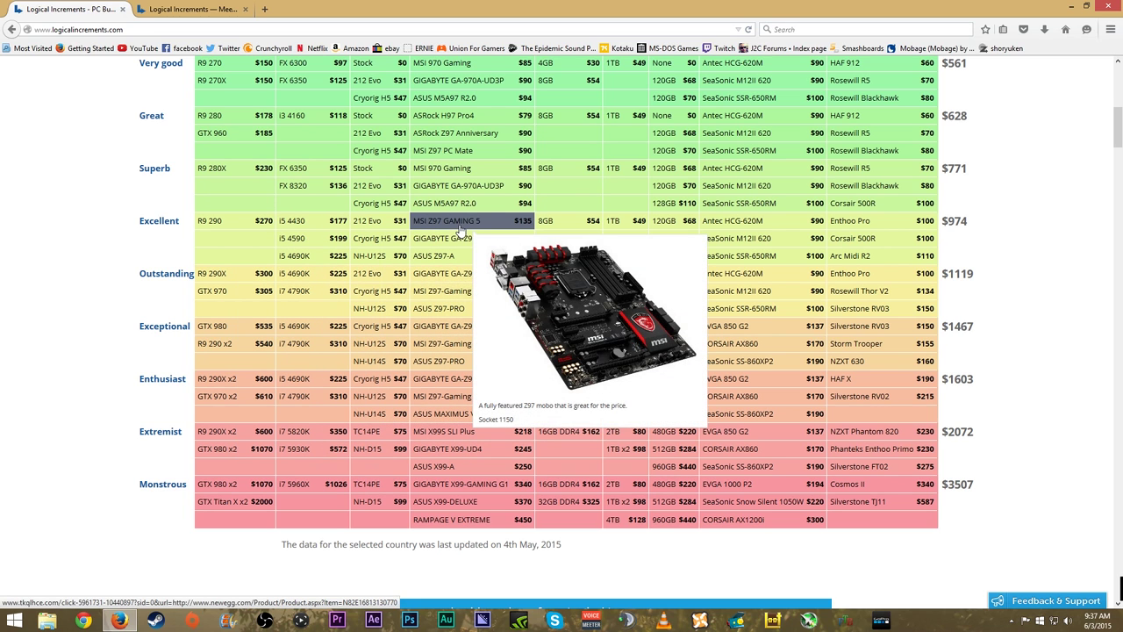
{"action": "mouse_move", "coordinate": [564, 231]}
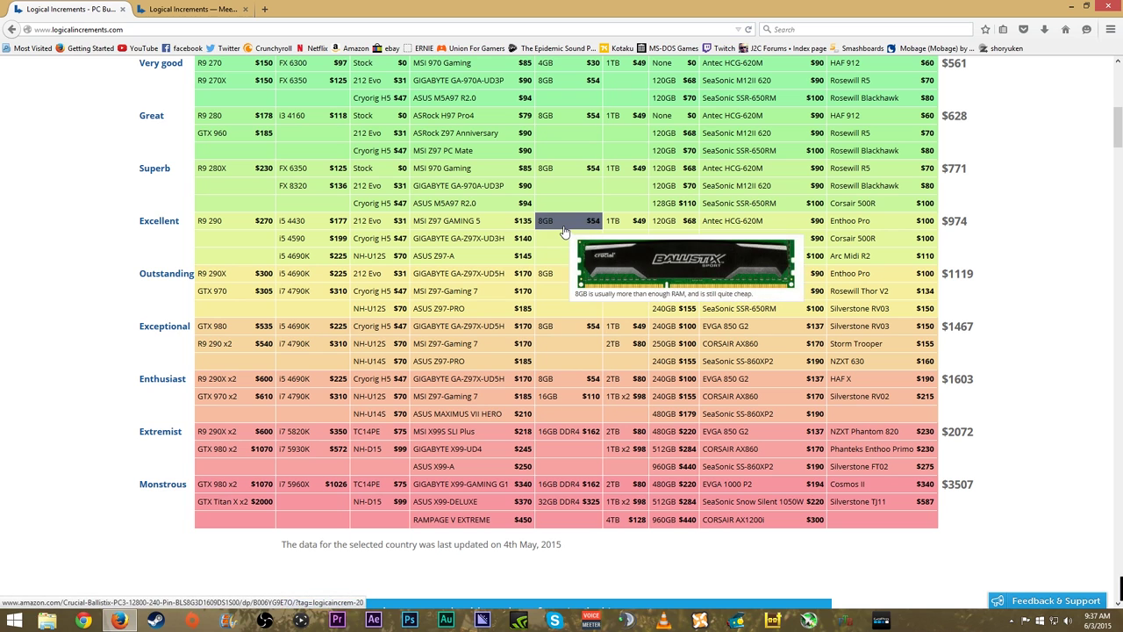
{"action": "mouse_move", "coordinate": [663, 226]}
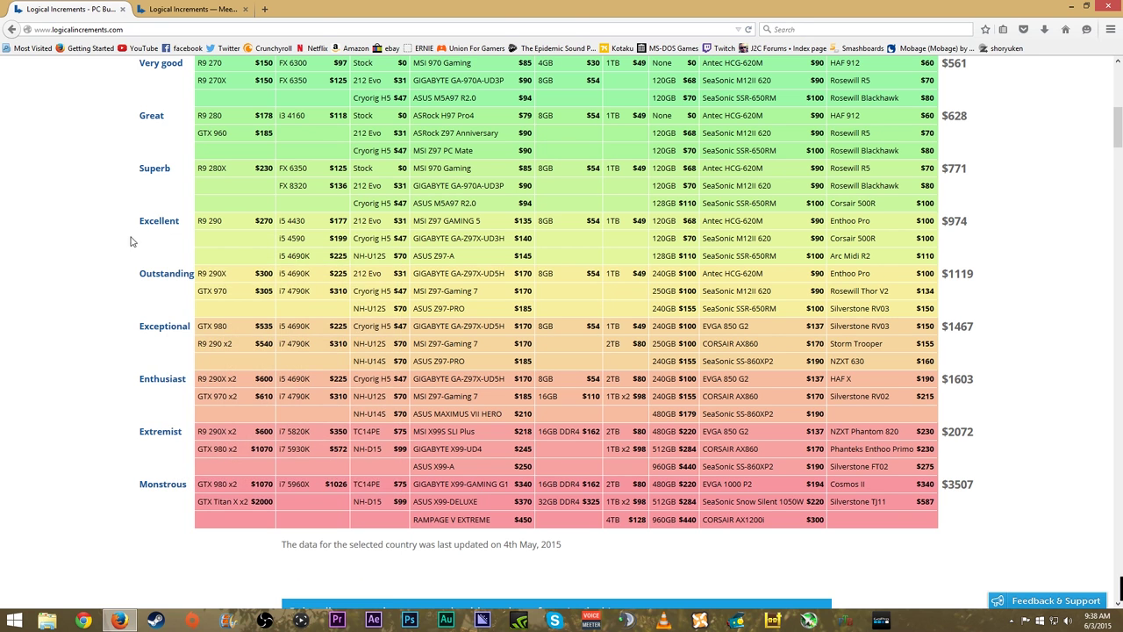
{"action": "scroll", "coordinate": [131, 241], "scroll_direction": "up", "scroll_amount": 5}
{"action": "scroll", "coordinate": [123, 241], "scroll_direction": "up", "scroll_amount": 3}
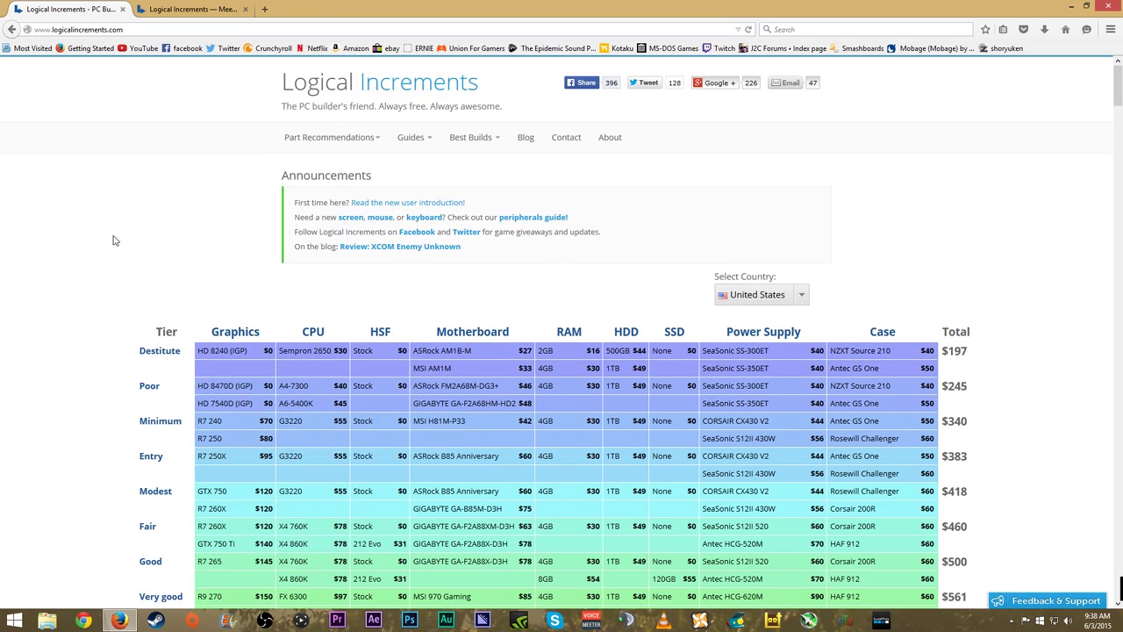
- Look over the selectable countries and find the data update date below the United States parts table
{"action": "scroll", "coordinate": [658, 230], "scroll_direction": "down", "scroll_amount": 3}
{"action": "left_click", "coordinate": [799, 161]}
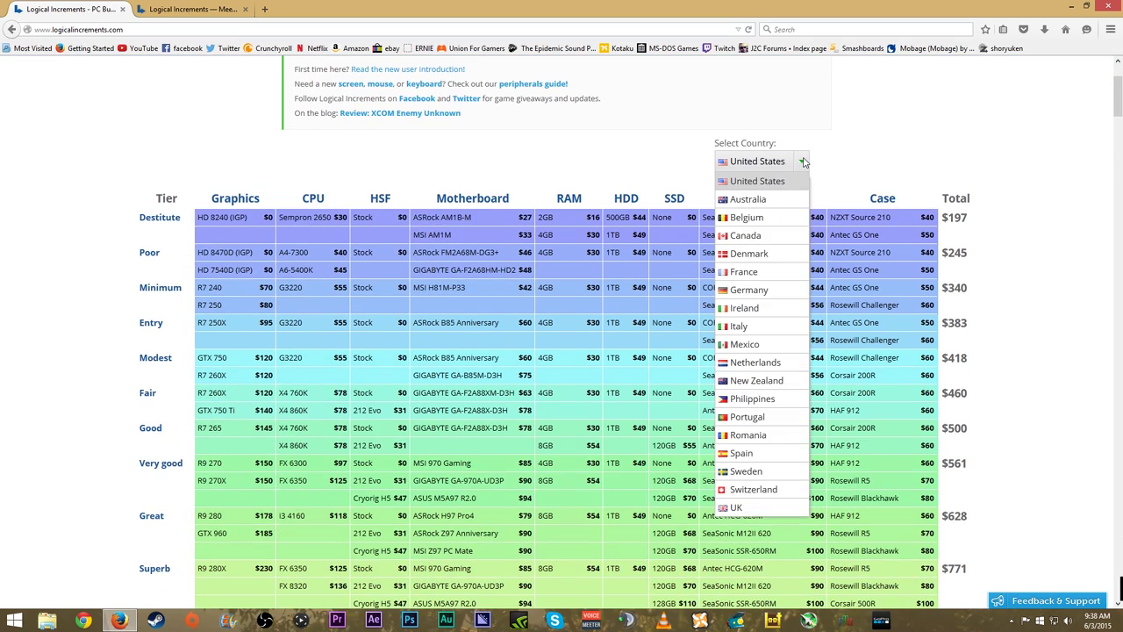
{"action": "left_click", "coordinate": [664, 162]}
{"action": "scroll", "coordinate": [662, 178], "scroll_direction": "down", "scroll_amount": 3}
{"action": "scroll", "coordinate": [614, 193], "scroll_direction": "down", "scroll_amount": 3}
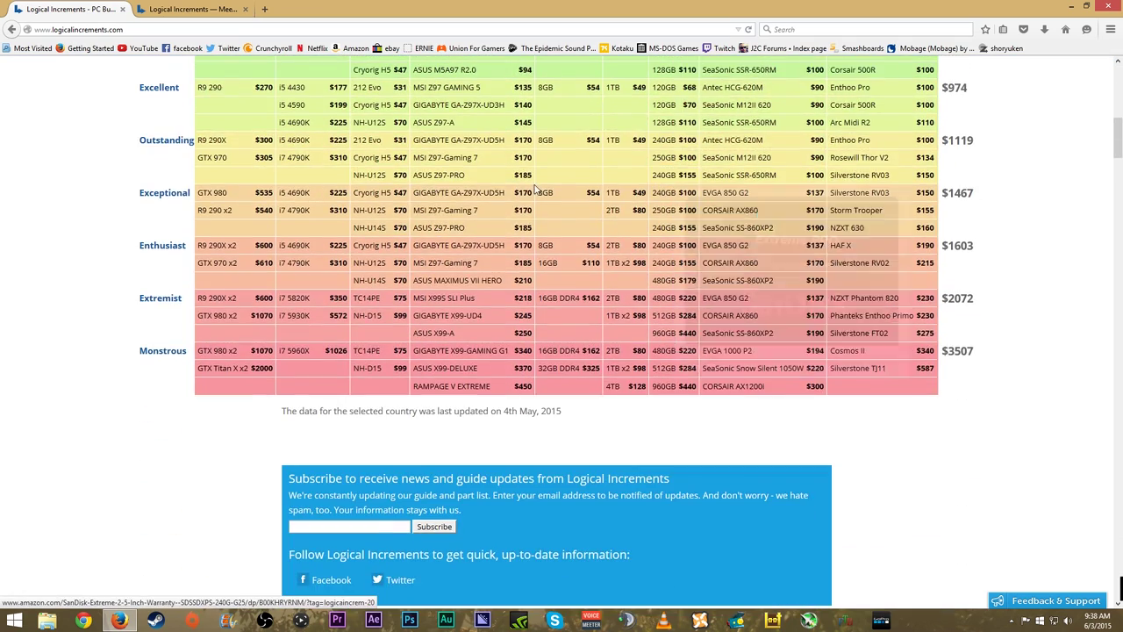
{"action": "scroll", "coordinate": [456, 215], "scroll_direction": "down", "scroll_amount": 3}
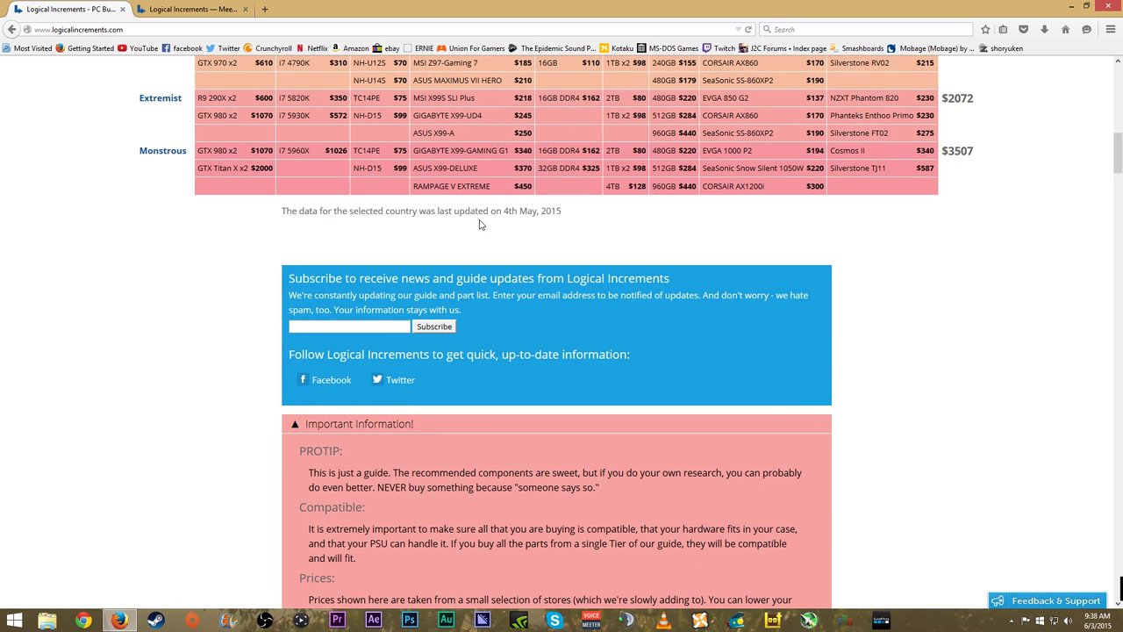
{"action": "scroll", "coordinate": [968, 237], "scroll_direction": "up", "scroll_amount": 3}
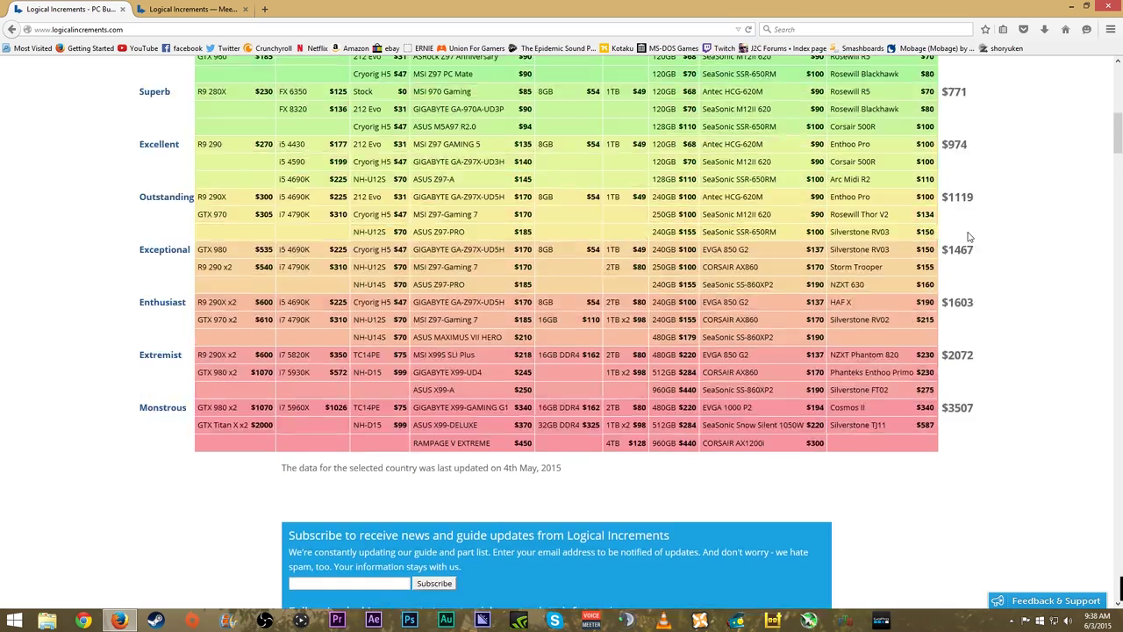
- Set the parts guide's country to Australia and examine its tier prices and data update date
{"action": "scroll", "coordinate": [969, 237], "scroll_direction": "up", "scroll_amount": 10}
{"action": "left_click", "coordinate": [809, 291]}
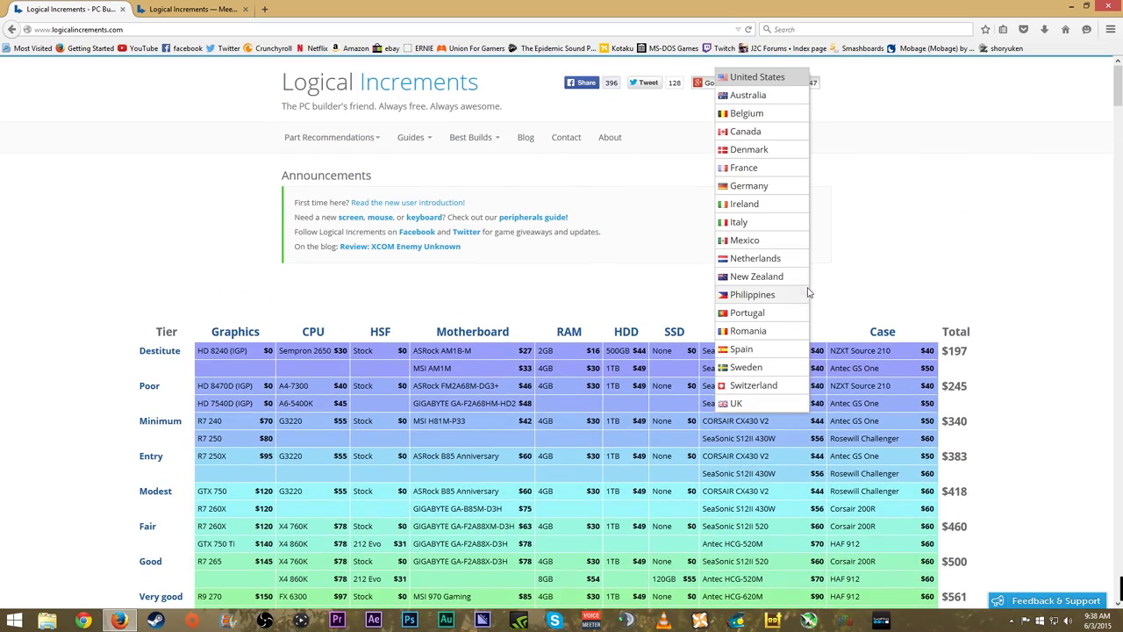
{"action": "left_click", "coordinate": [756, 98]}
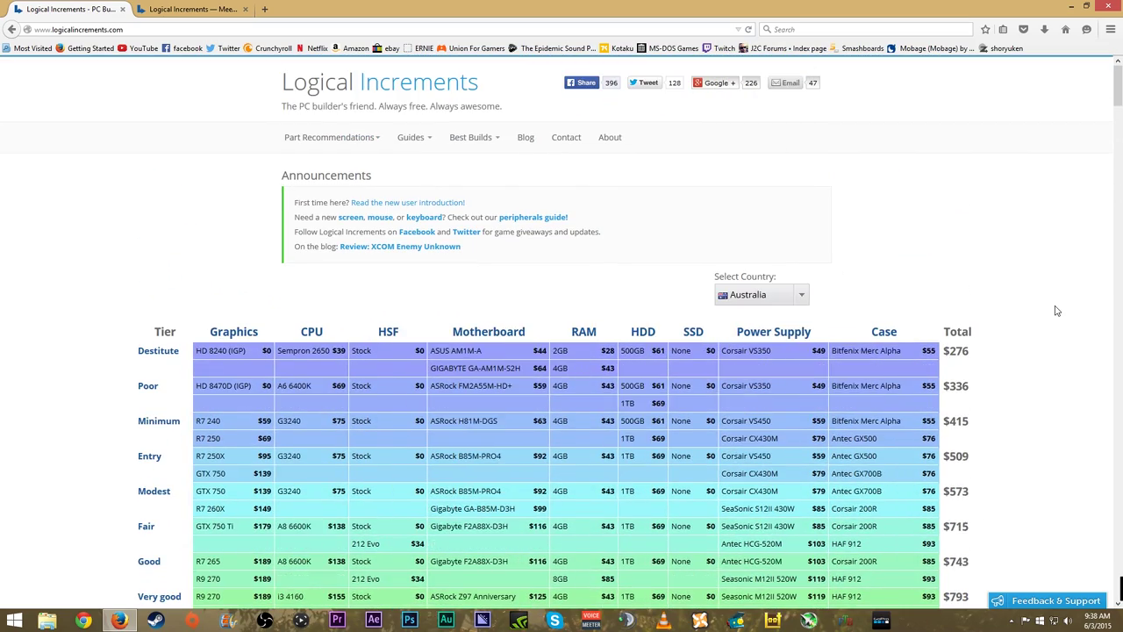
{"action": "scroll", "coordinate": [1056, 311], "scroll_direction": "down", "scroll_amount": 8}
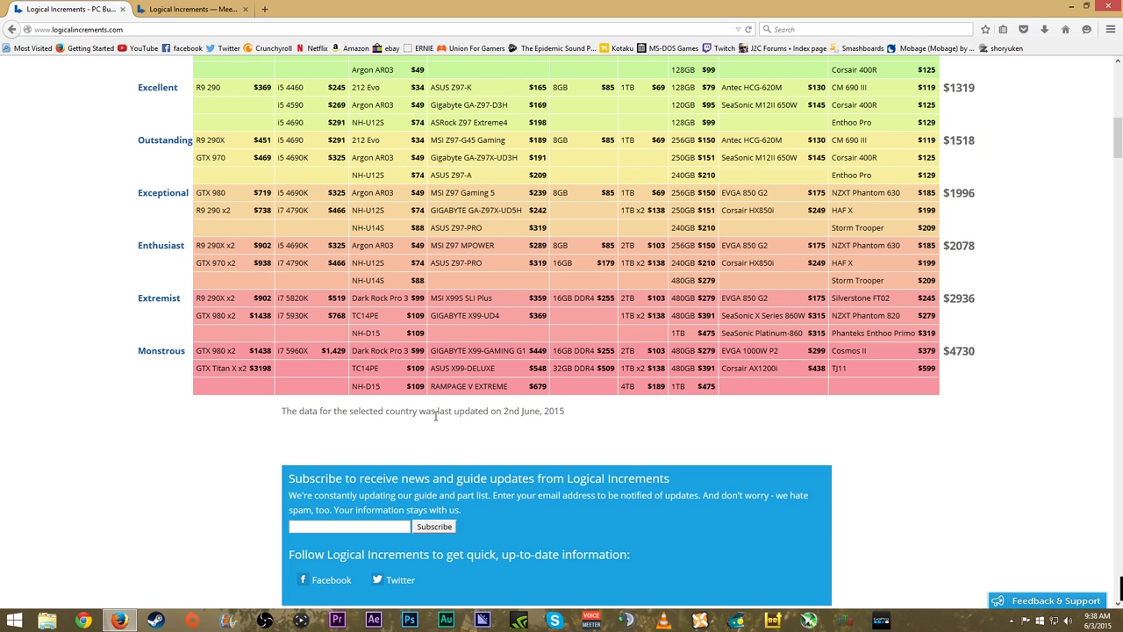
{"action": "scroll", "coordinate": [527, 443], "scroll_direction": "up", "scroll_amount": 10}
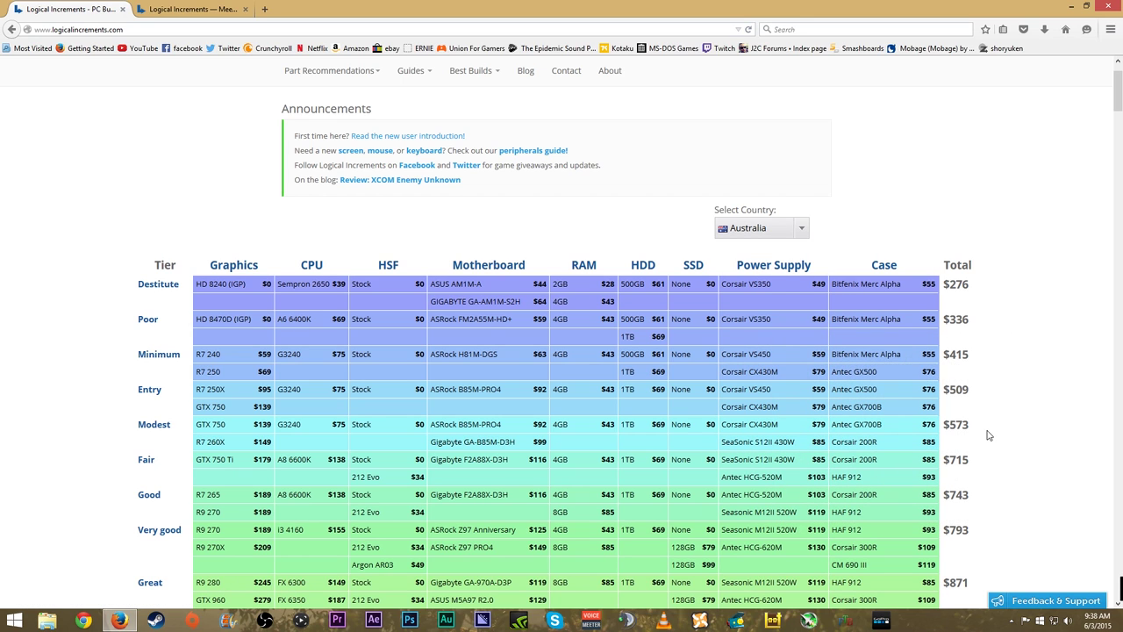
- Set the parts guide's country back to United States and look through its tiers
{"action": "left_click", "coordinate": [800, 229]}
{"action": "left_click", "coordinate": [773, 249]}
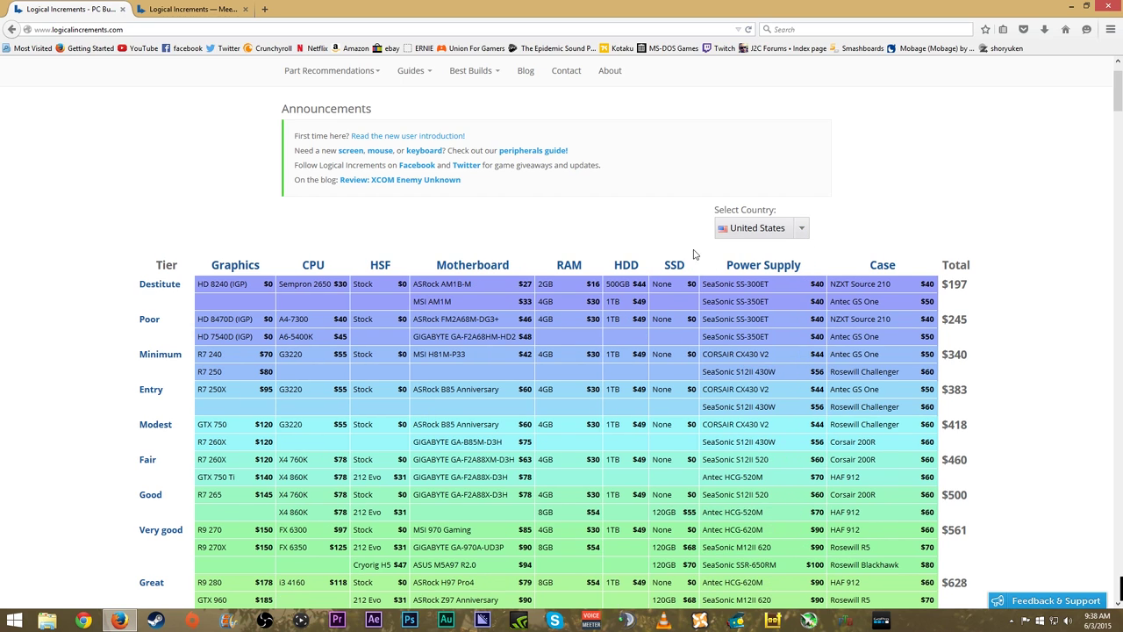
{"action": "scroll", "coordinate": [133, 261], "scroll_direction": "down", "scroll_amount": 3}
{"action": "scroll", "coordinate": [134, 260], "scroll_direction": "down", "scroll_amount": 5}
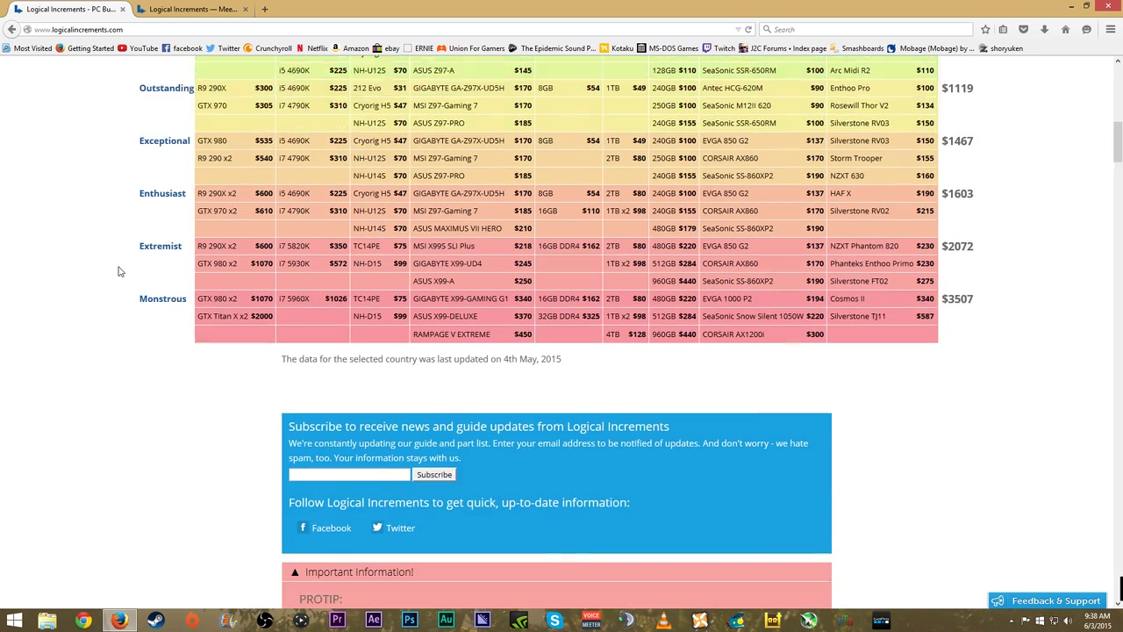
{"action": "scroll", "coordinate": [87, 332], "scroll_direction": "up", "scroll_amount": 6}
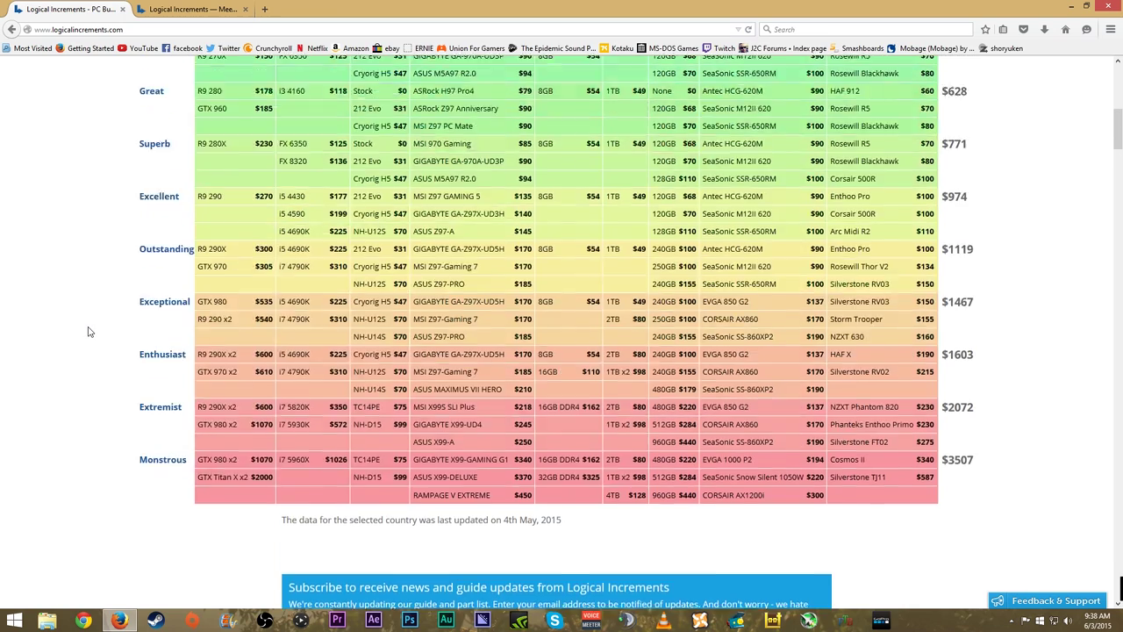
{"action": "scroll", "coordinate": [88, 333], "scroll_direction": "up", "scroll_amount": 3}
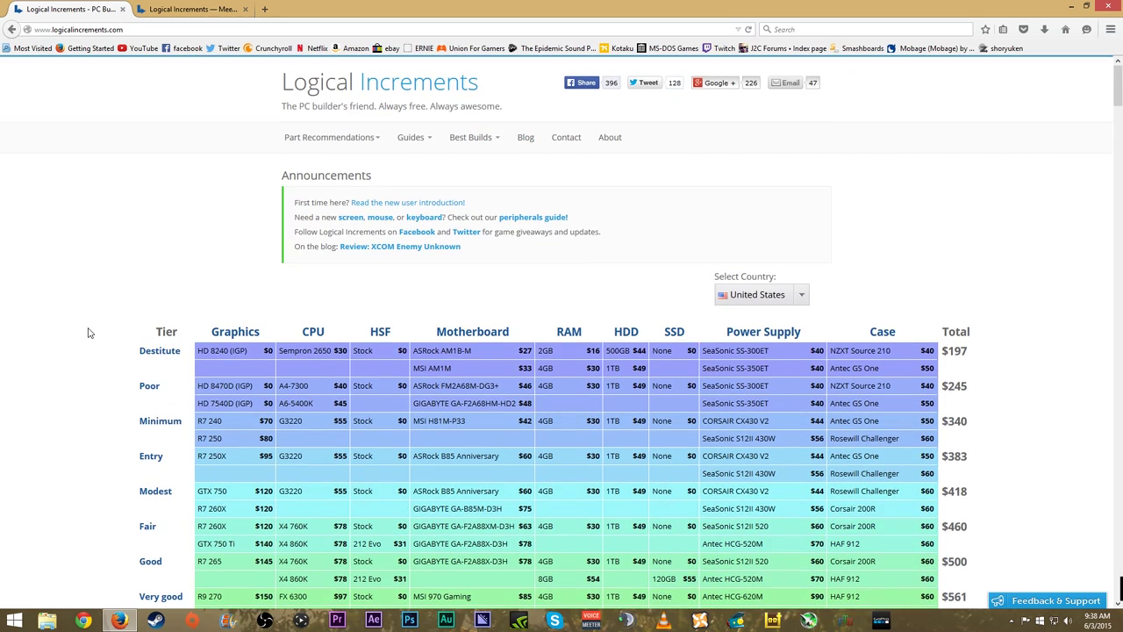
- Load pcpartpicker.com in place of the star rating blog post and open the current system build
{"action": "left_click", "coordinate": [185, 16]}
{"action": "left_click", "coordinate": [176, 29]}
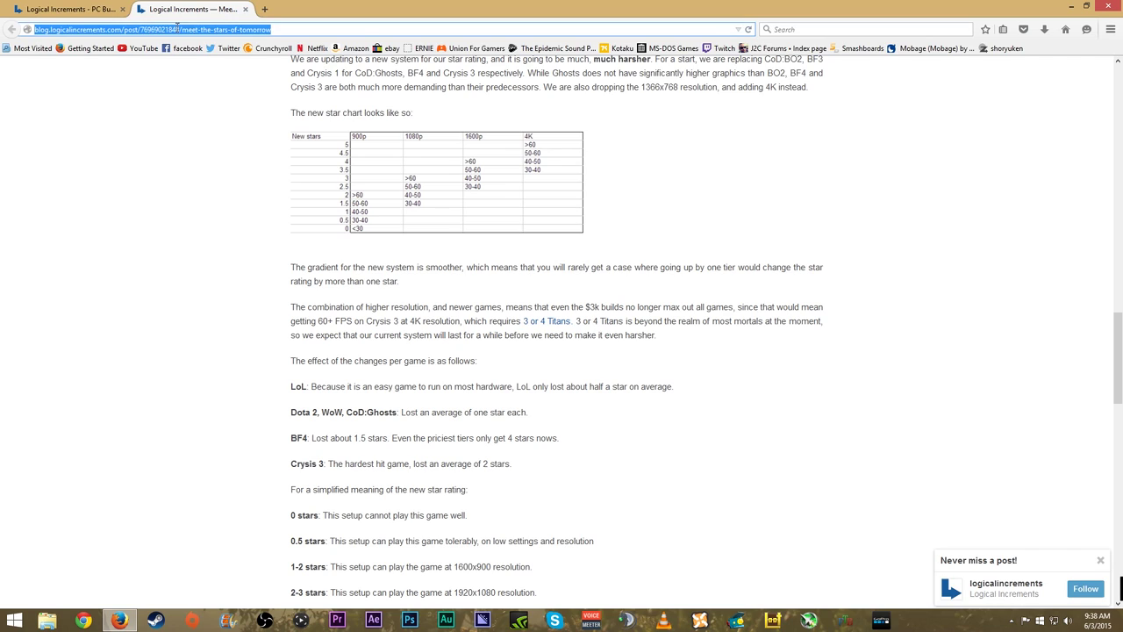
{"action": "type", "text": "pcpartpicker.com/"}
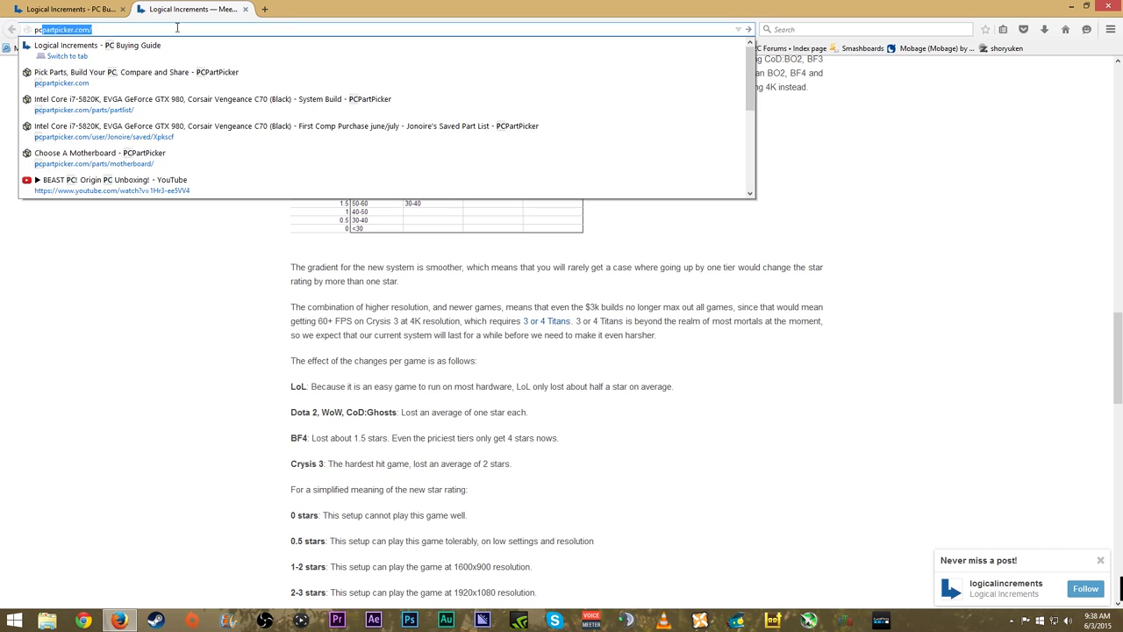
{"action": "key", "text": "Return"}
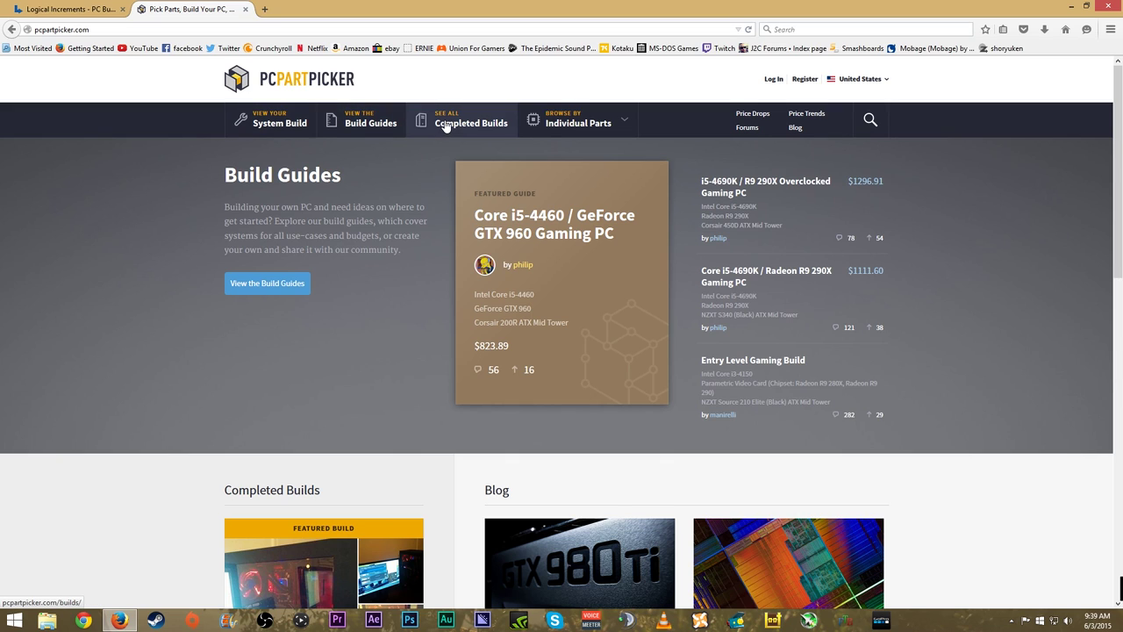
{"action": "left_click", "coordinate": [281, 126]}
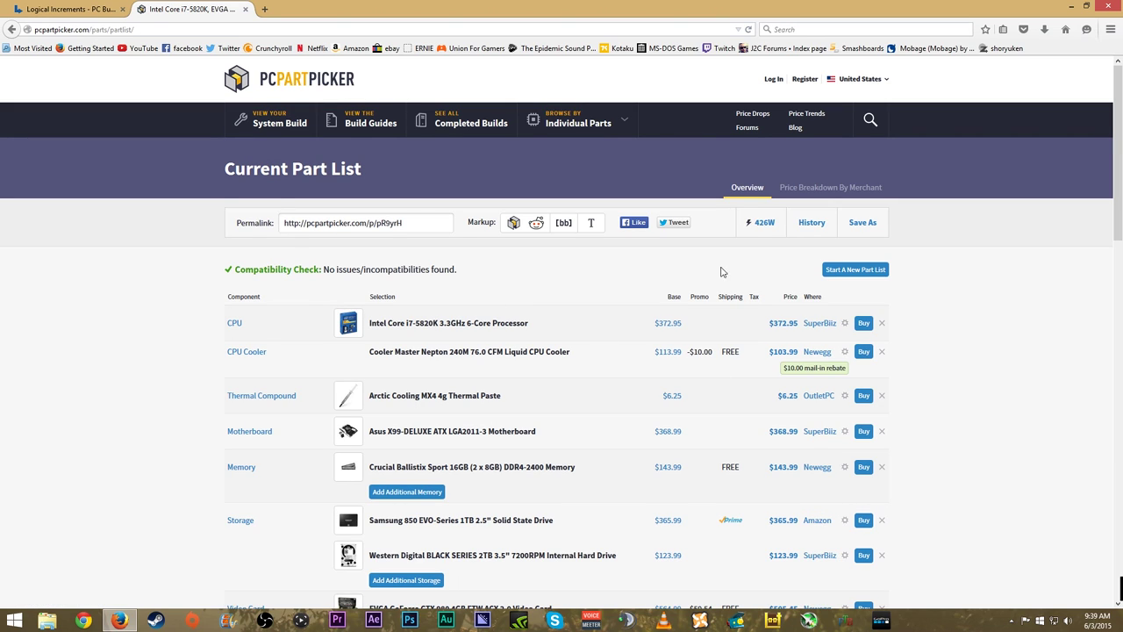
- Examine the current part list's components, prices, compatibility check and estimated wattage
{"action": "scroll", "coordinate": [333, 377], "scroll_direction": "down", "scroll_amount": 4}
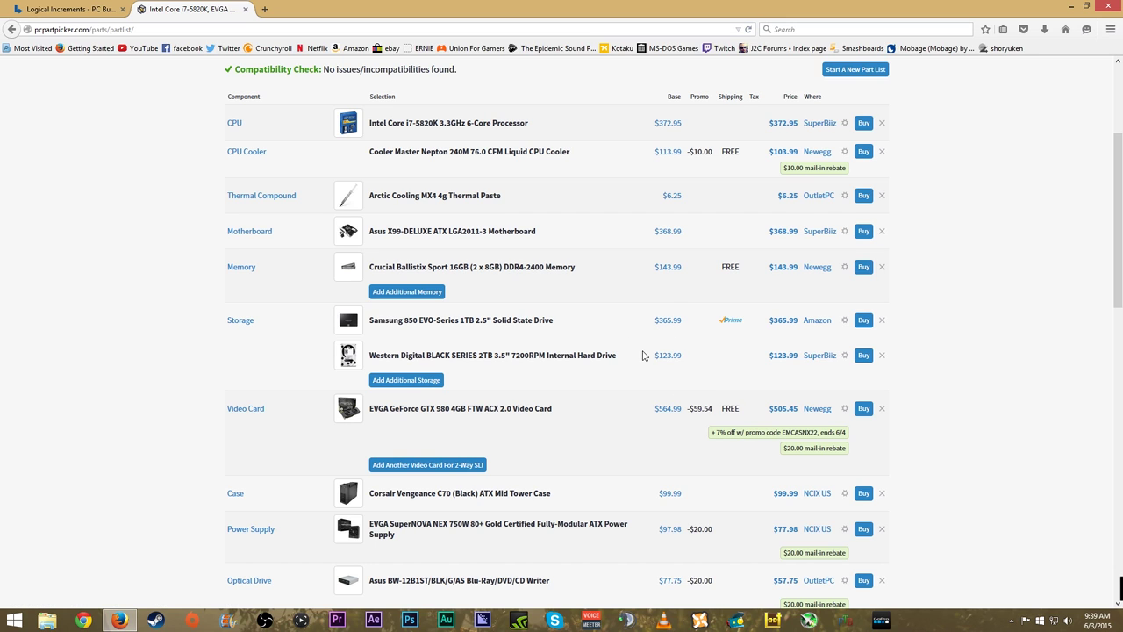
{"action": "scroll", "coordinate": [642, 355], "scroll_direction": "up", "scroll_amount": 4}
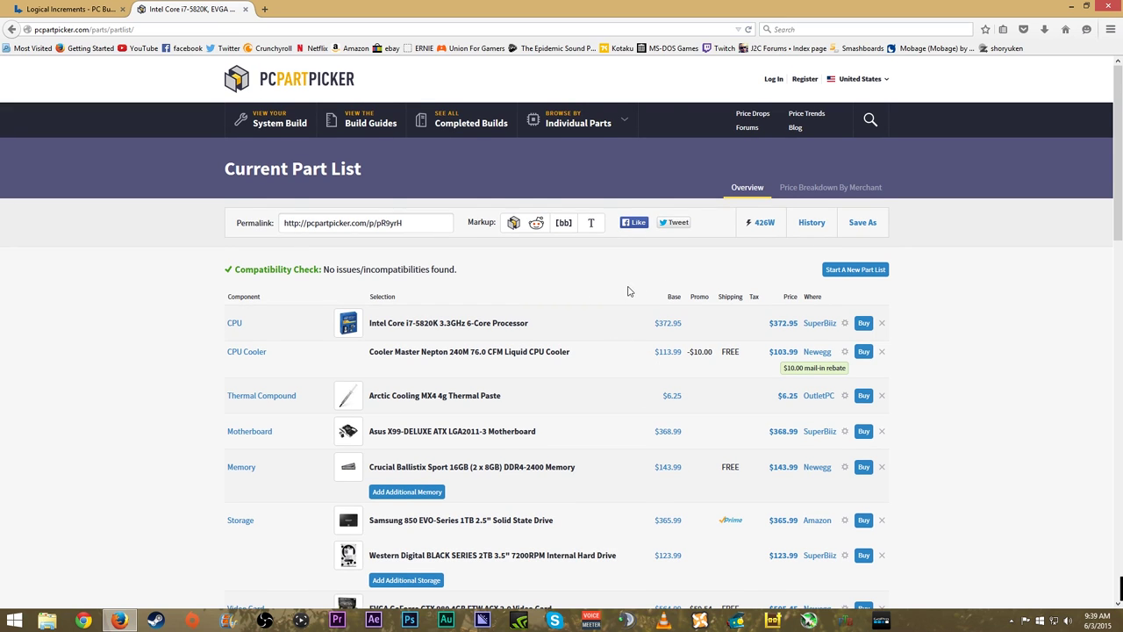
{"action": "scroll", "coordinate": [628, 291], "scroll_direction": "down", "scroll_amount": 4}
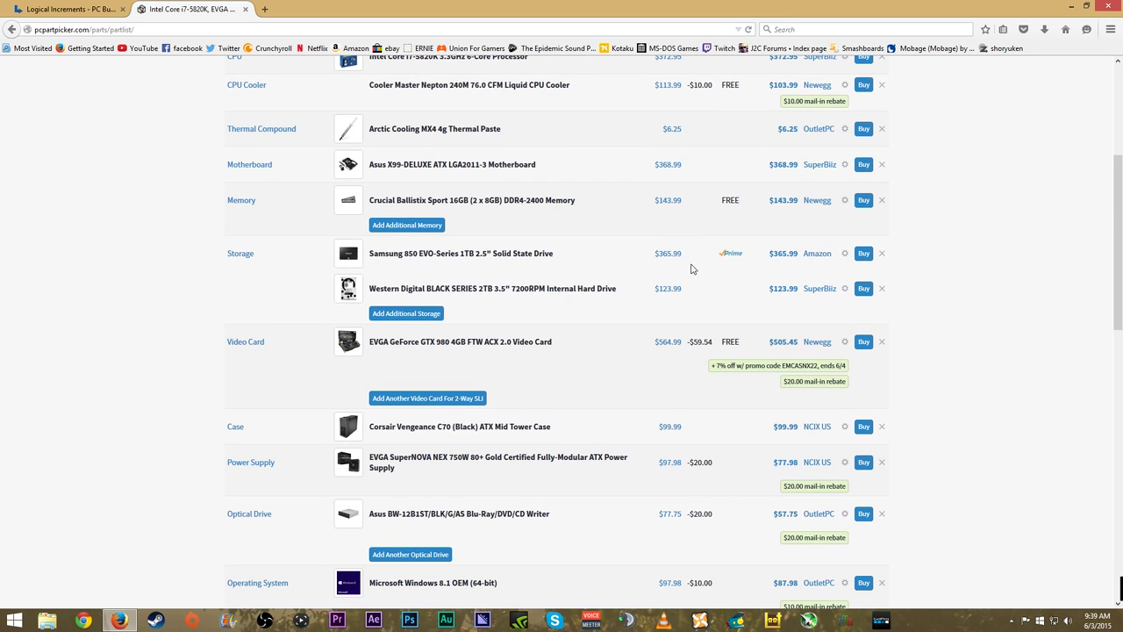
{"action": "scroll", "coordinate": [690, 268], "scroll_direction": "up", "scroll_amount": 4}
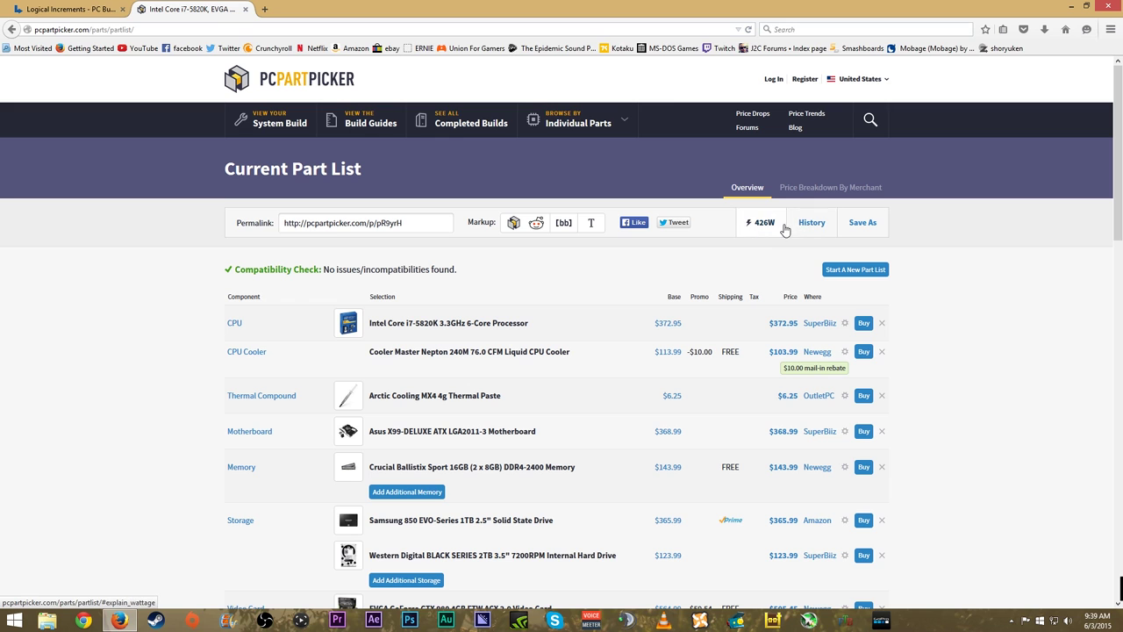
{"action": "scroll", "coordinate": [684, 272], "scroll_direction": "down", "scroll_amount": 4}
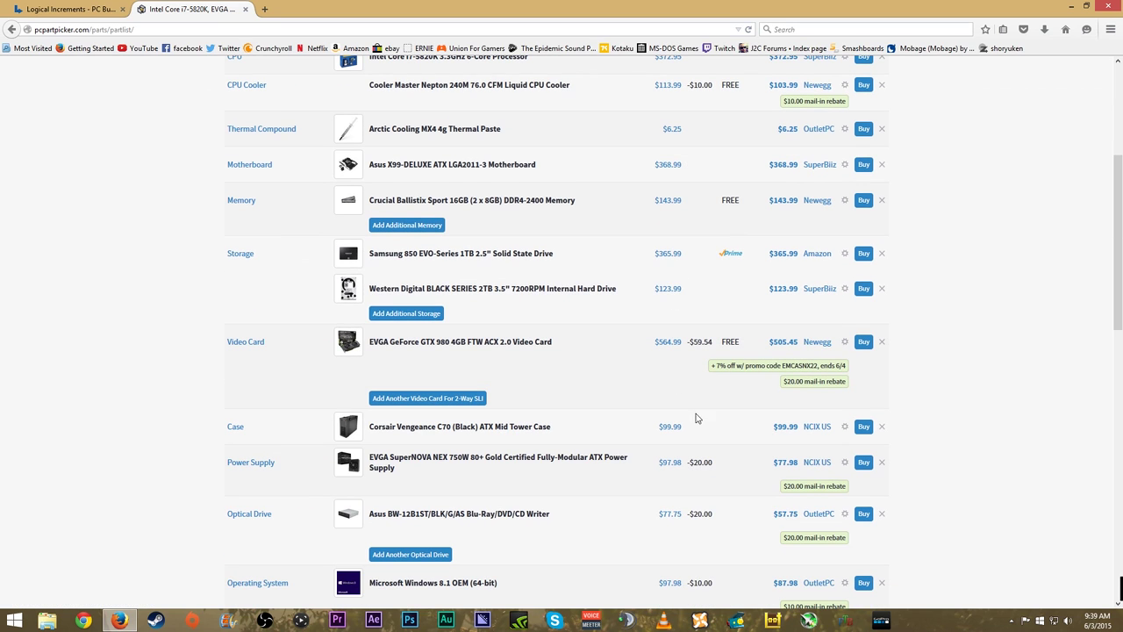
{"action": "scroll", "coordinate": [650, 427], "scroll_direction": "down", "scroll_amount": 3}
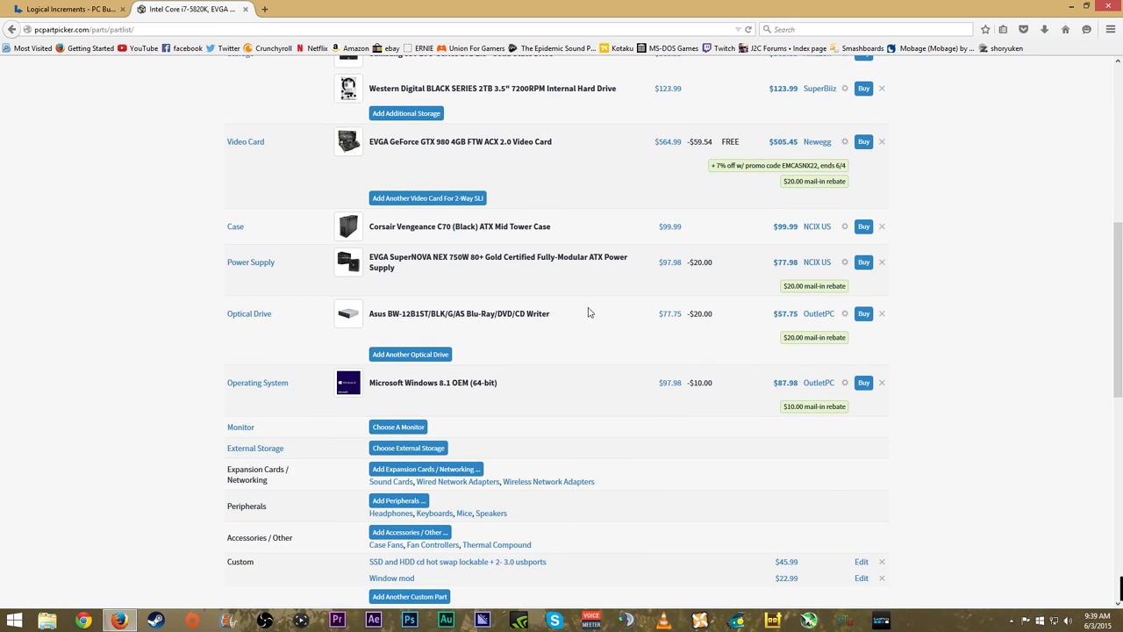
{"action": "scroll", "coordinate": [330, 385], "scroll_direction": "up", "scroll_amount": 4}
- Return to the Logical Increments guide and examine the Superb tier's component row, including the MSI 970 Gaming motherboard
{"action": "left_click", "coordinate": [69, 9]}
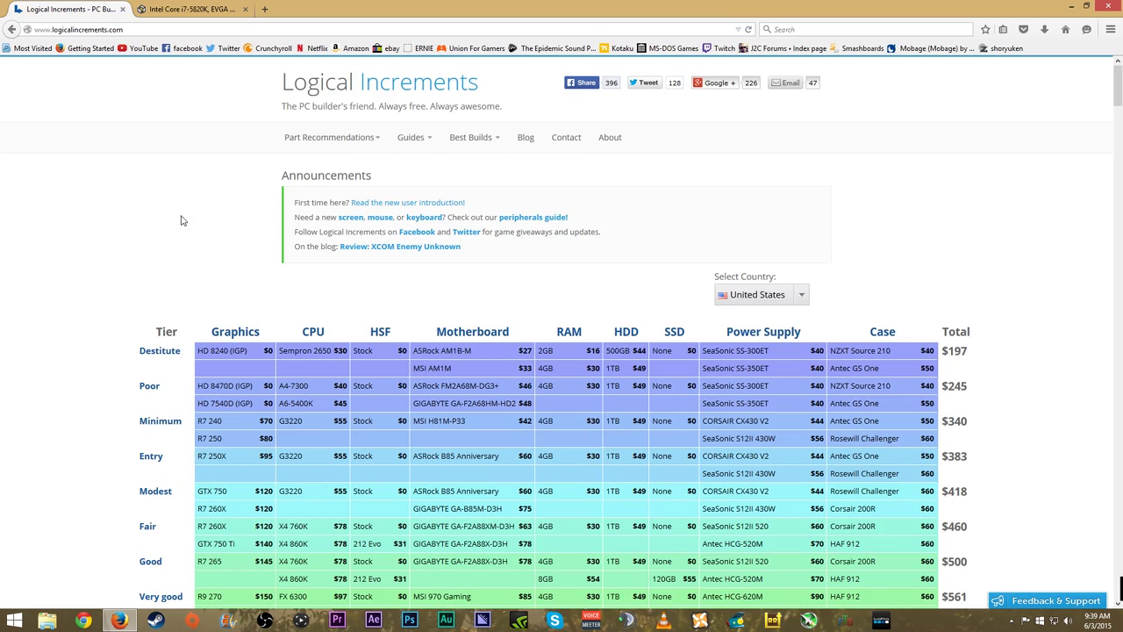
{"action": "scroll", "coordinate": [421, 399], "scroll_direction": "down", "scroll_amount": 5}
{"action": "mouse_move", "coordinate": [463, 371]}
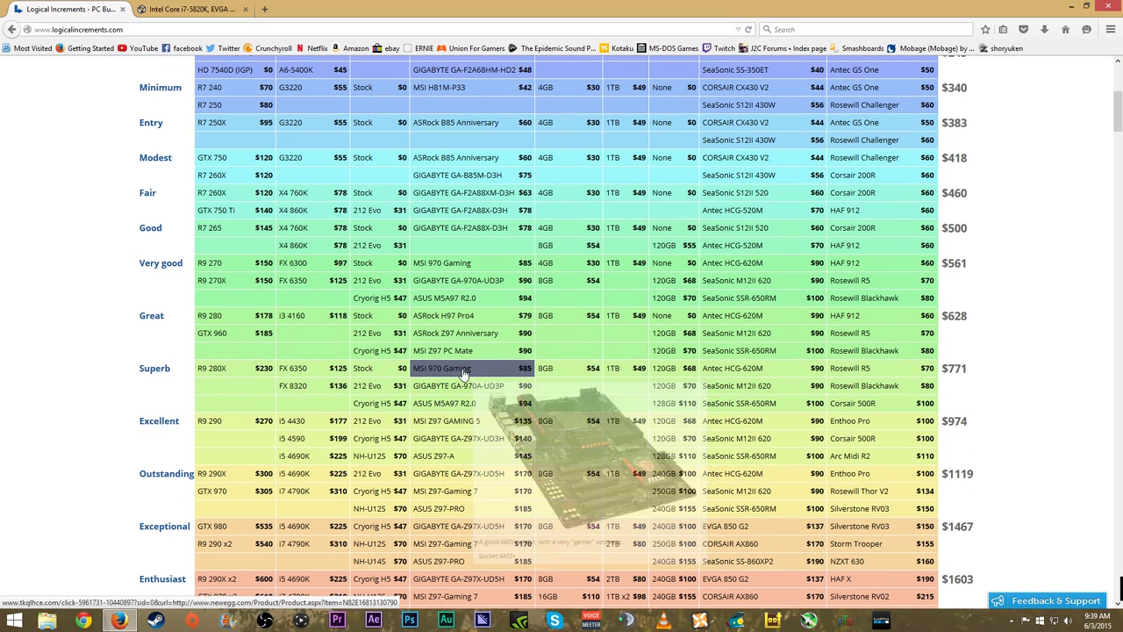
{"action": "mouse_move", "coordinate": [361, 370]}
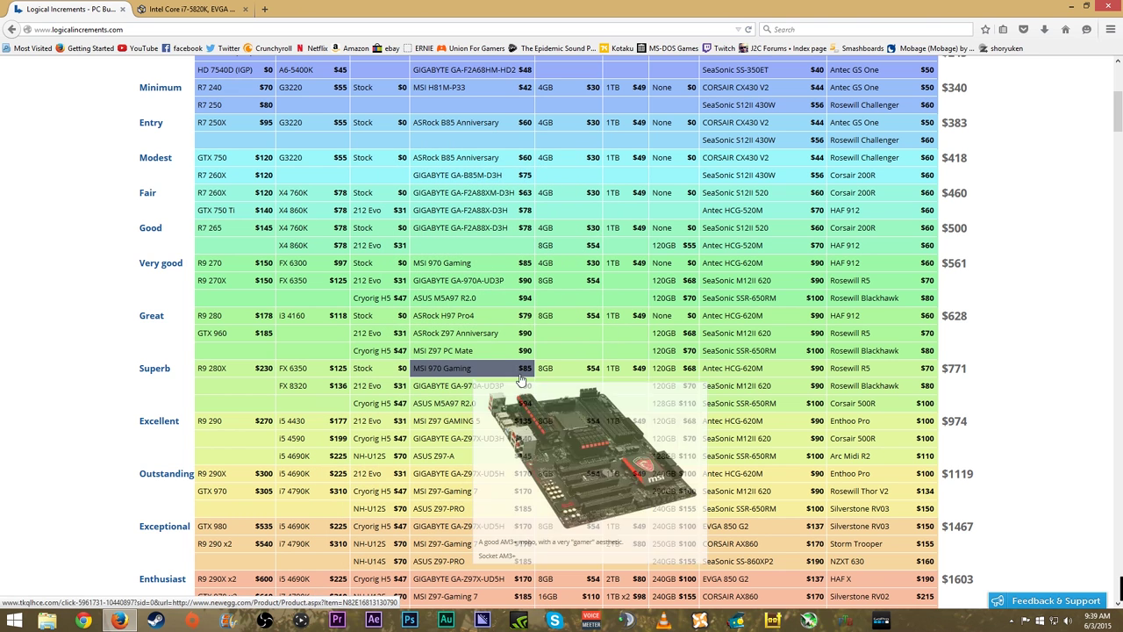
{"action": "mouse_move", "coordinate": [650, 377]}
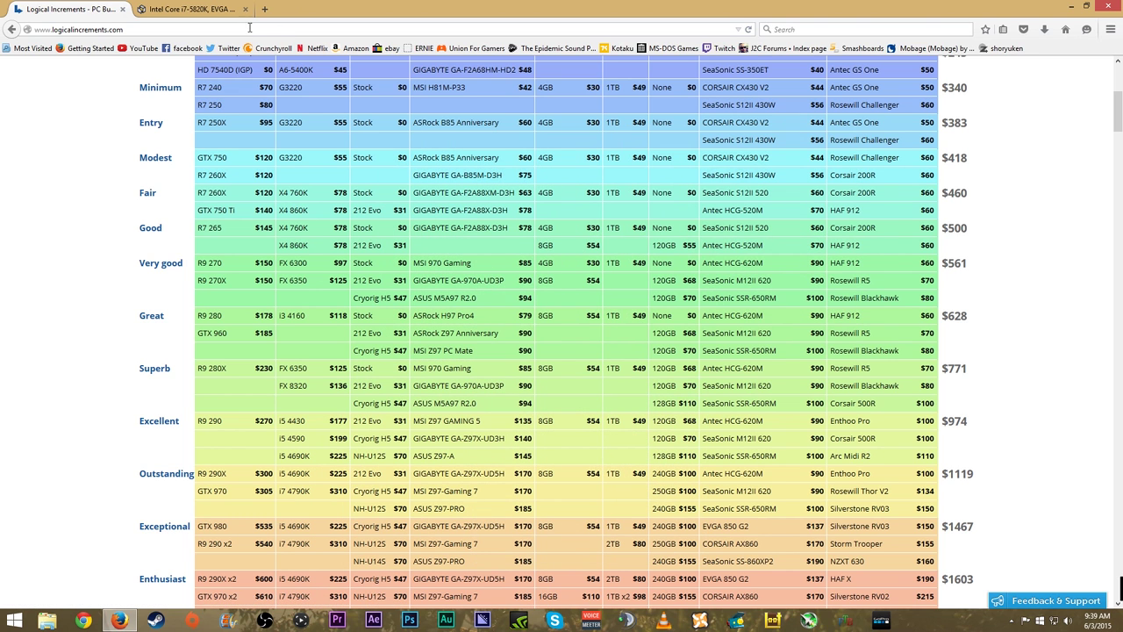
- Return to the PCPartPicker part list and remove the Cooler Master Nepton 240M CPU cooler
{"action": "left_click", "coordinate": [193, 9]}
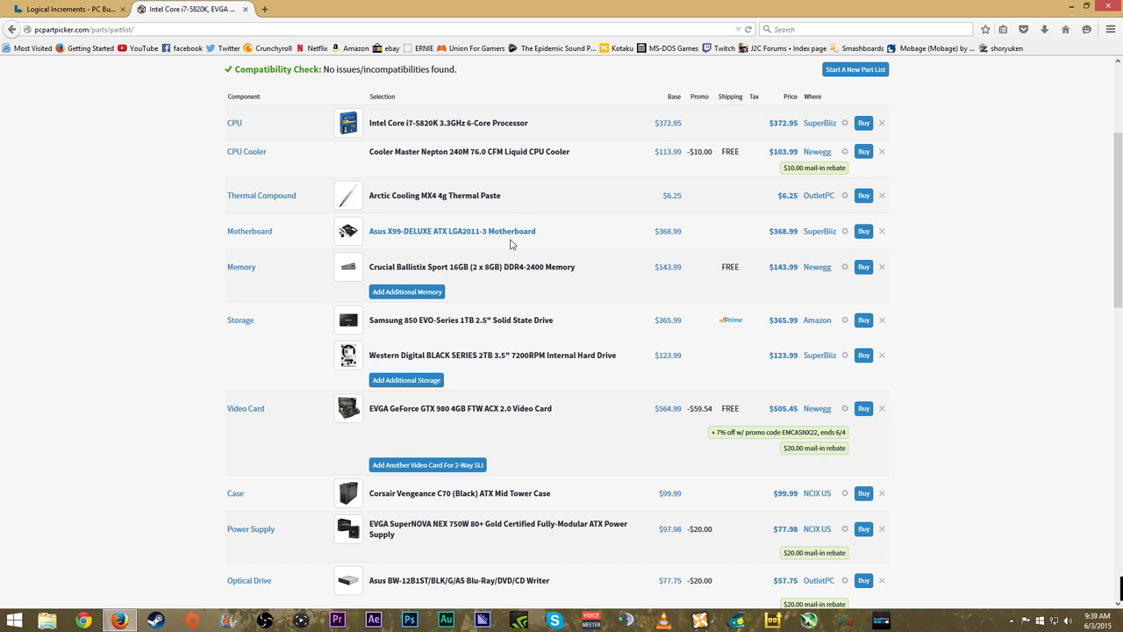
{"action": "scroll", "coordinate": [514, 270], "scroll_direction": "up", "scroll_amount": 3}
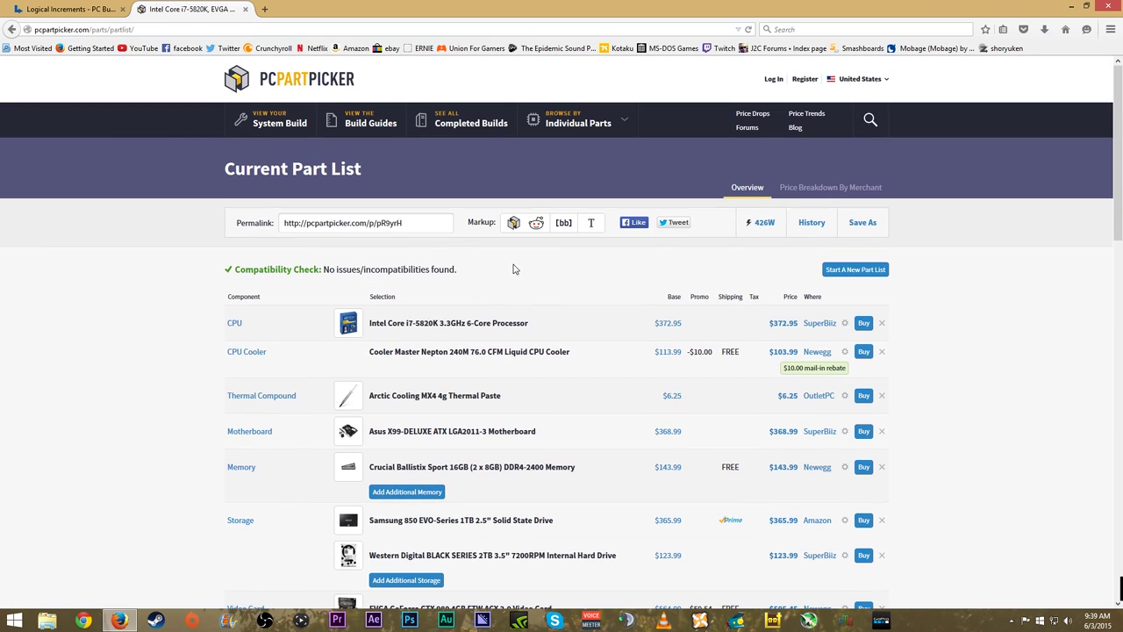
{"action": "left_click", "coordinate": [882, 353]}
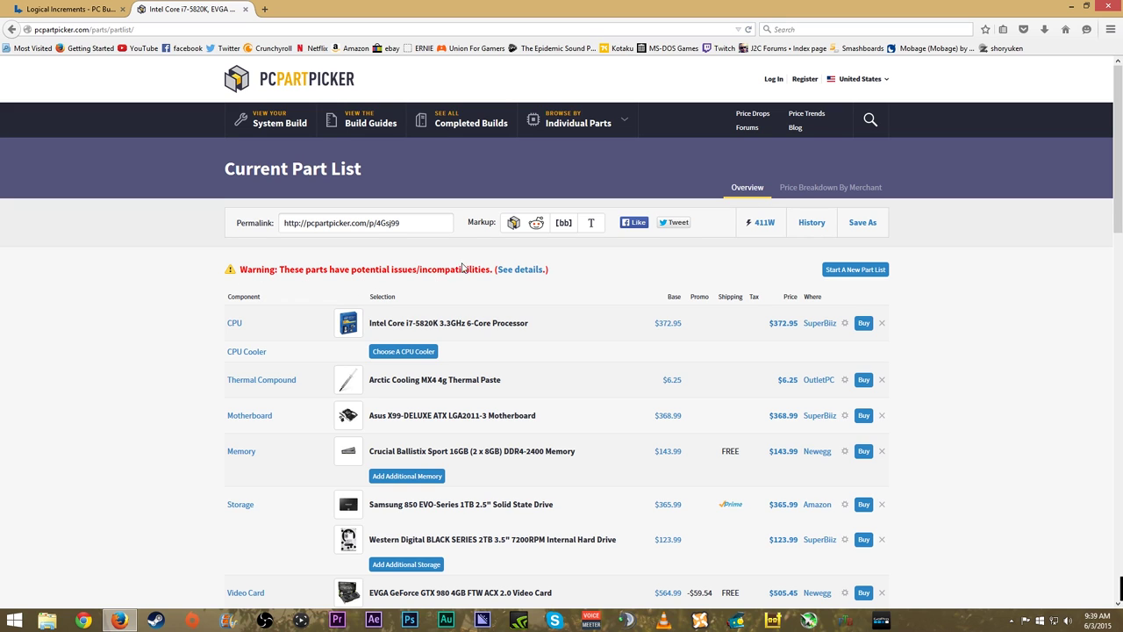
- View the details of the part list's compatibility warning and go back to review the remaining parts
{"action": "left_click", "coordinate": [504, 272]}
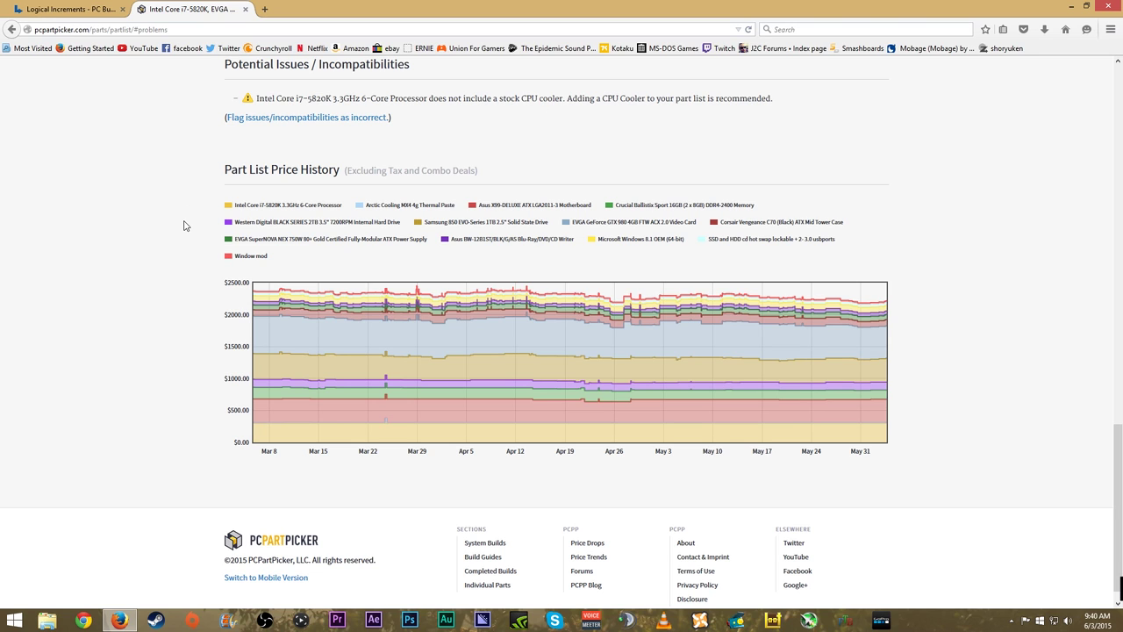
{"action": "key", "text": "alt+Left"}
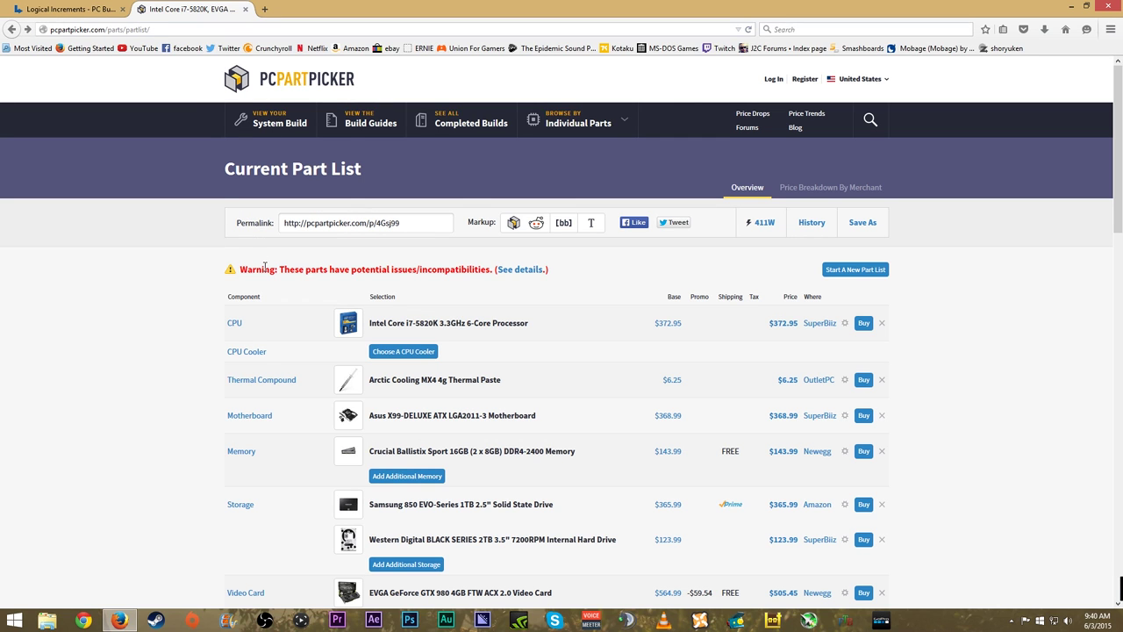
{"action": "scroll", "coordinate": [211, 267], "scroll_direction": "down", "scroll_amount": 5}
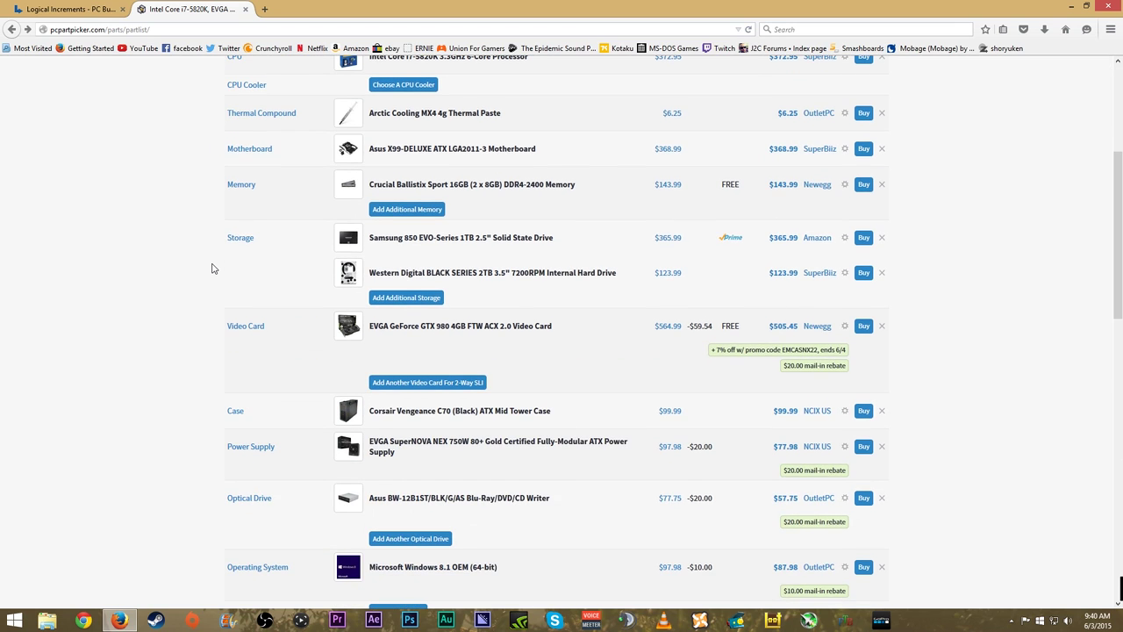
{"action": "scroll", "coordinate": [204, 372], "scroll_direction": "up", "scroll_amount": 5}
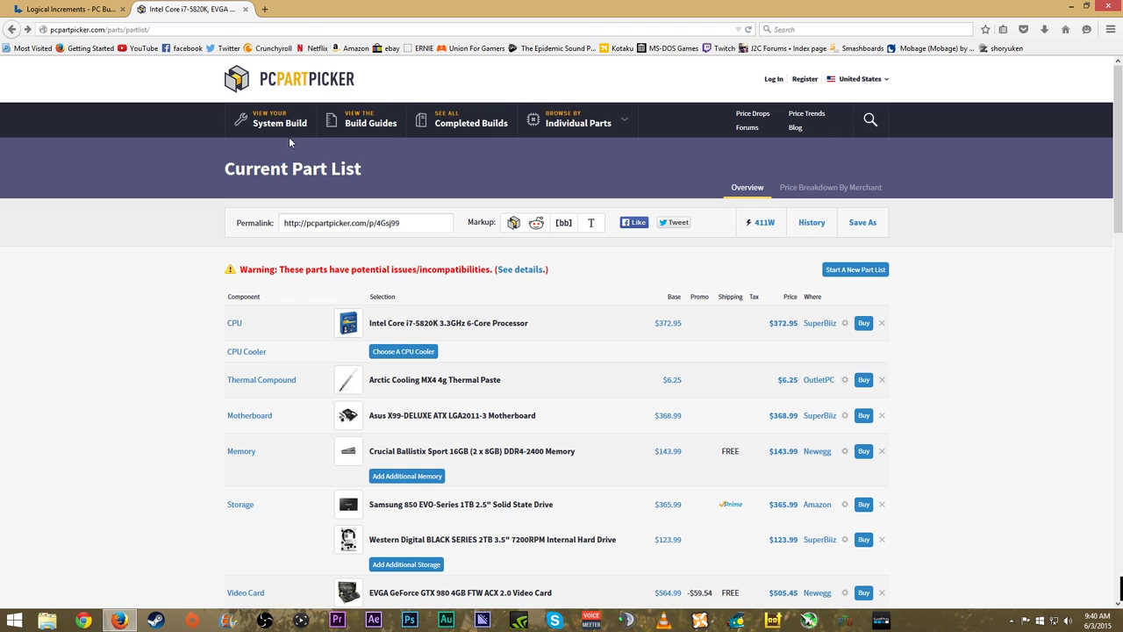
- Open PCPartPicker's build guides and look through the listed gaming and budget builds and the available filters
{"action": "left_click", "coordinate": [365, 123]}
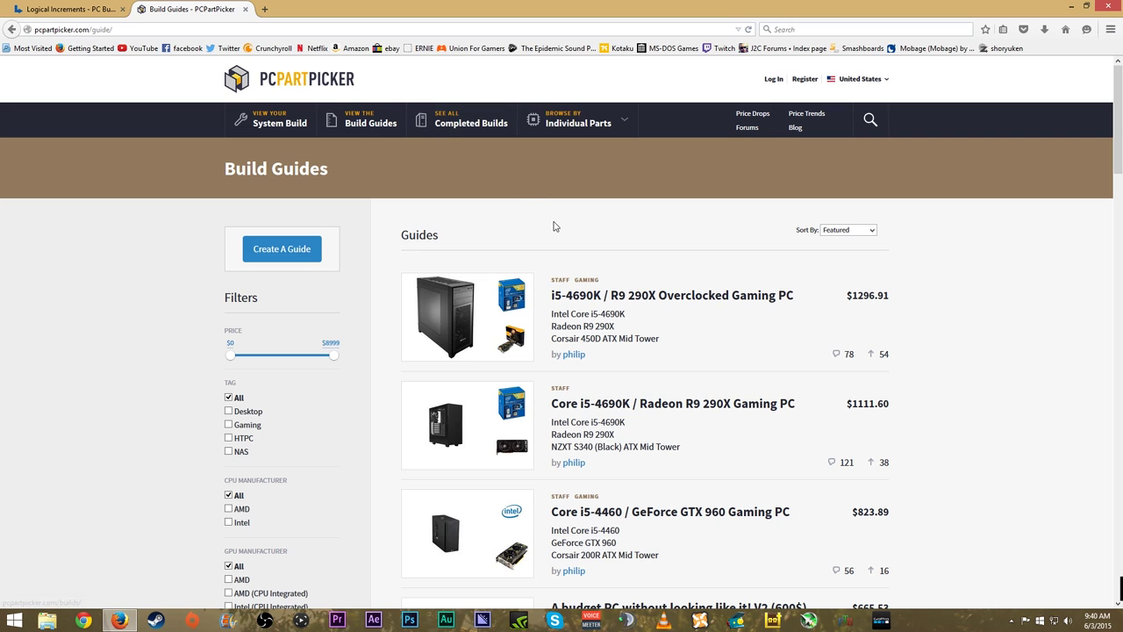
{"action": "scroll", "coordinate": [306, 207], "scroll_direction": "down", "scroll_amount": 4}
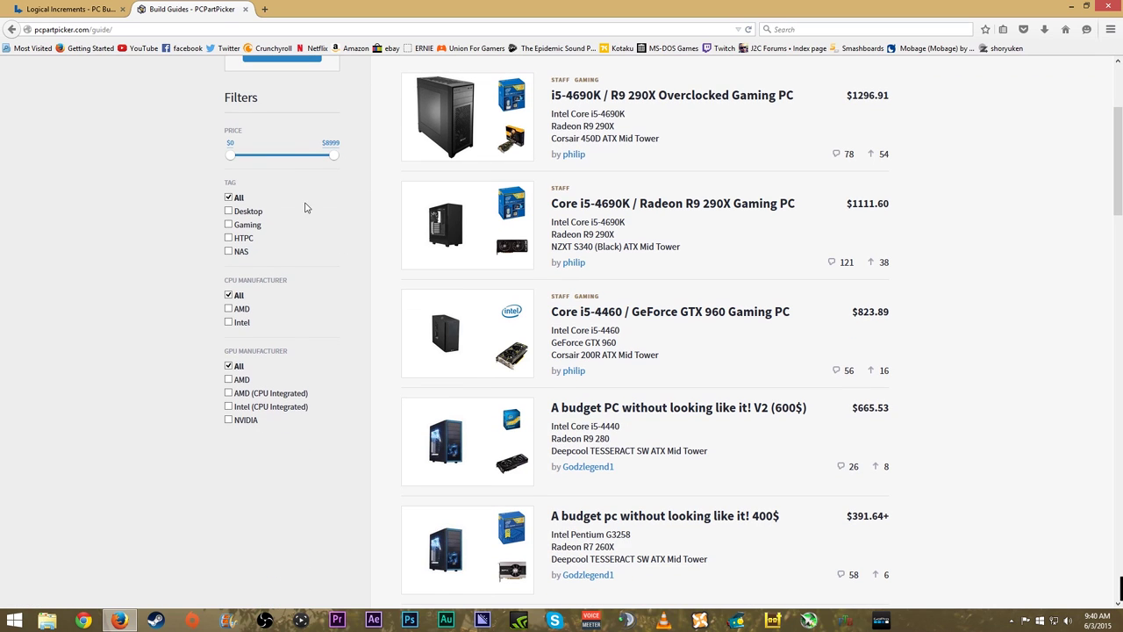
- Filter the build guides to a minimum price of $1002 and look through the matching builds
{"action": "left_click_drag", "start_coordinate": [231, 156], "coordinate": [274, 163]}
{"action": "scroll", "coordinate": [561, 173], "scroll_direction": "down", "scroll_amount": 2}
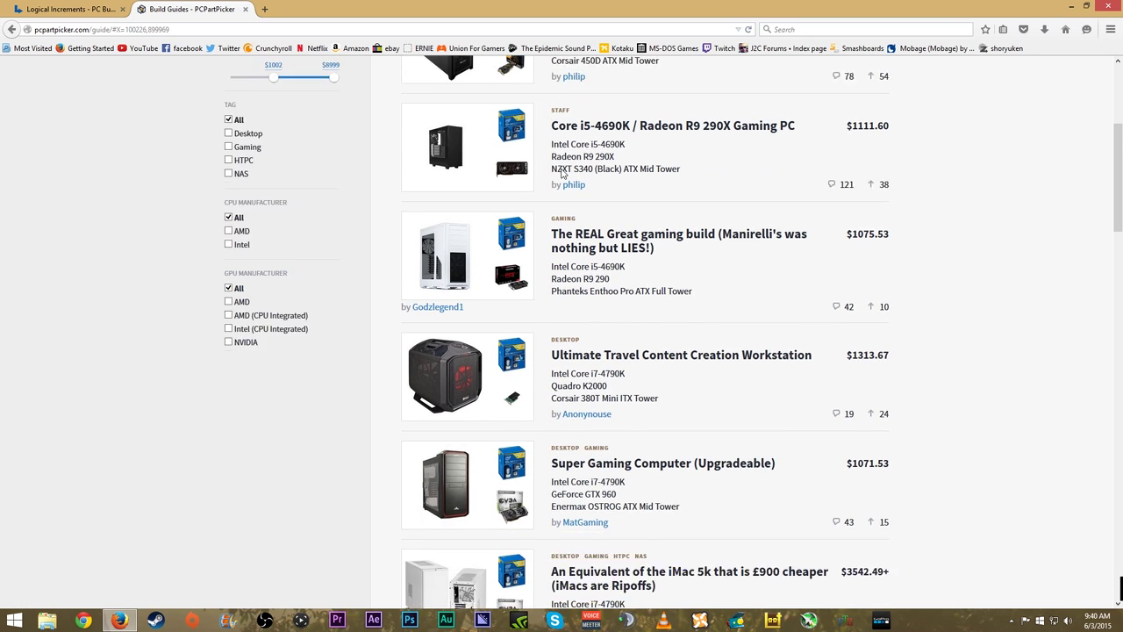
{"action": "scroll", "coordinate": [562, 173], "scroll_direction": "down", "scroll_amount": 3}
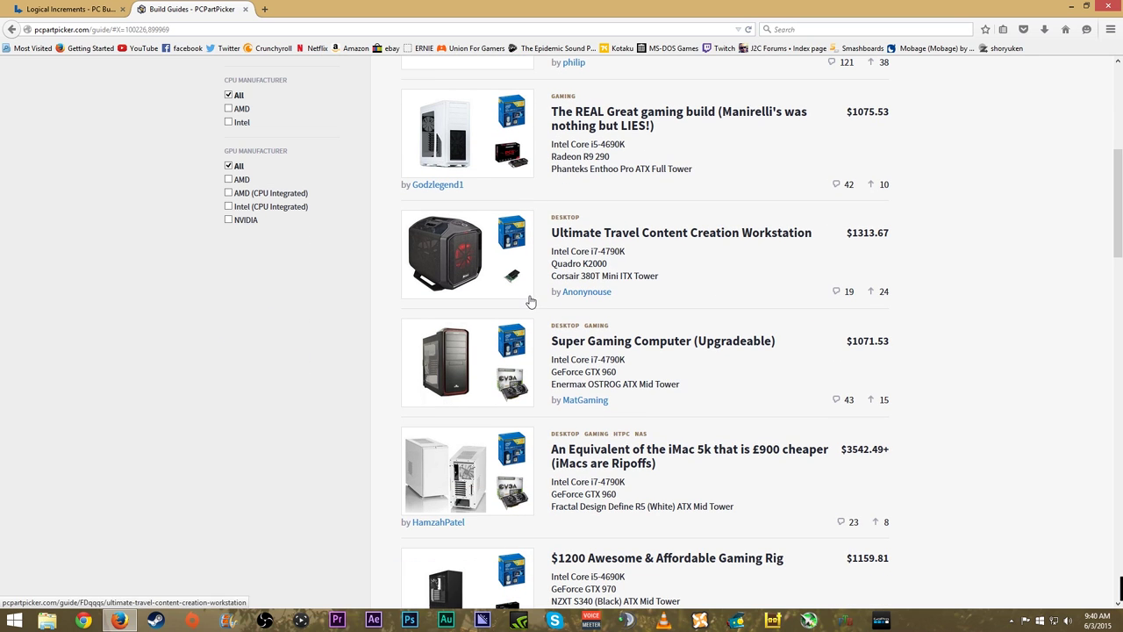
{"action": "scroll", "coordinate": [639, 406], "scroll_direction": "up", "scroll_amount": 5}
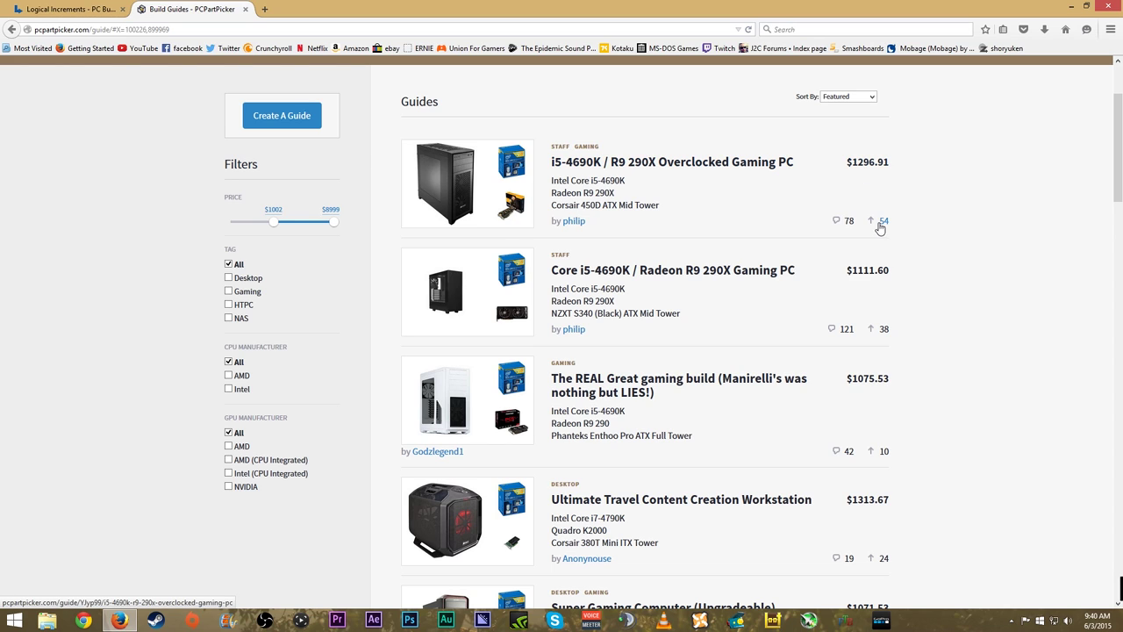
- Open the i5-4690K / R9 290X Overclocked Gaming PC guide and review its description, part list and comments
{"action": "left_click", "coordinate": [748, 170]}
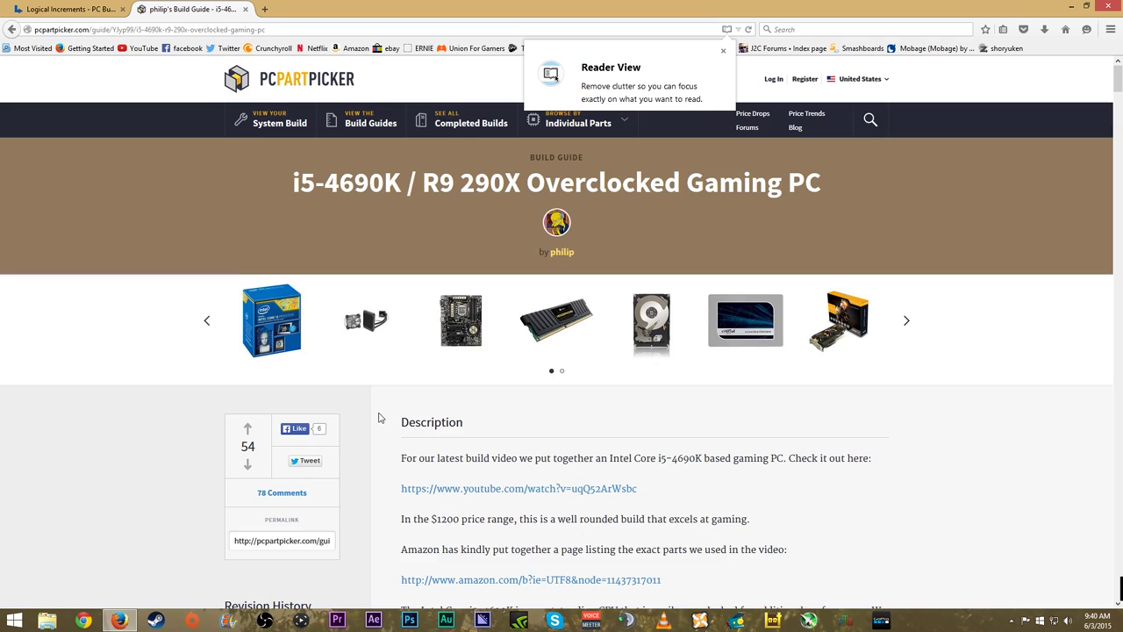
{"action": "scroll", "coordinate": [379, 418], "scroll_direction": "down", "scroll_amount": 3}
{"action": "scroll", "coordinate": [378, 413], "scroll_direction": "down", "scroll_amount": 10}
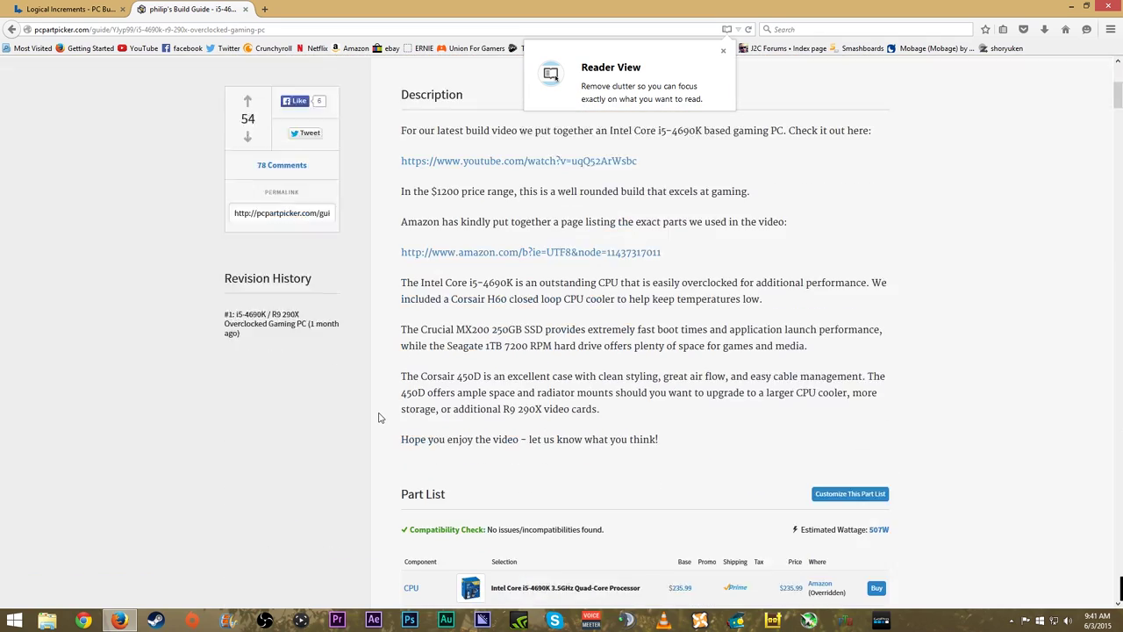
{"action": "scroll", "coordinate": [374, 401], "scroll_direction": "down", "scroll_amount": 10}
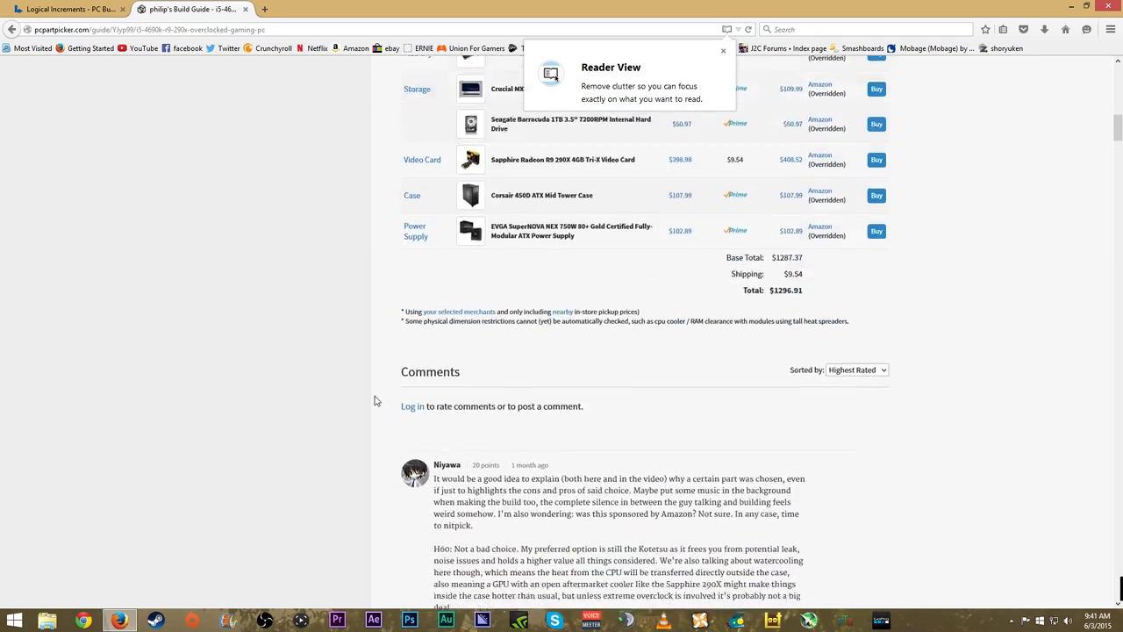
{"action": "scroll", "coordinate": [374, 401], "scroll_direction": "up", "scroll_amount": 20}
{"action": "scroll", "coordinate": [374, 401], "scroll_direction": "up", "scroll_amount": 3}
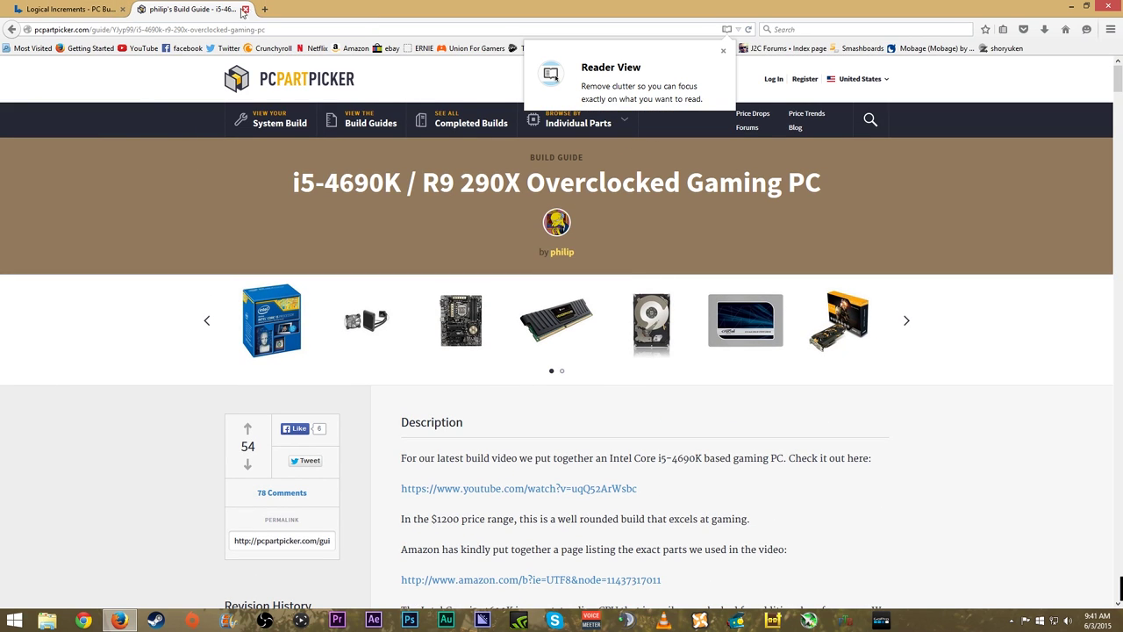
- Switch back to the Logical Increments guide and look over the tier table and the information sections below it
{"action": "left_click", "coordinate": [91, 13]}
{"action": "left_click", "coordinate": [204, 11]}
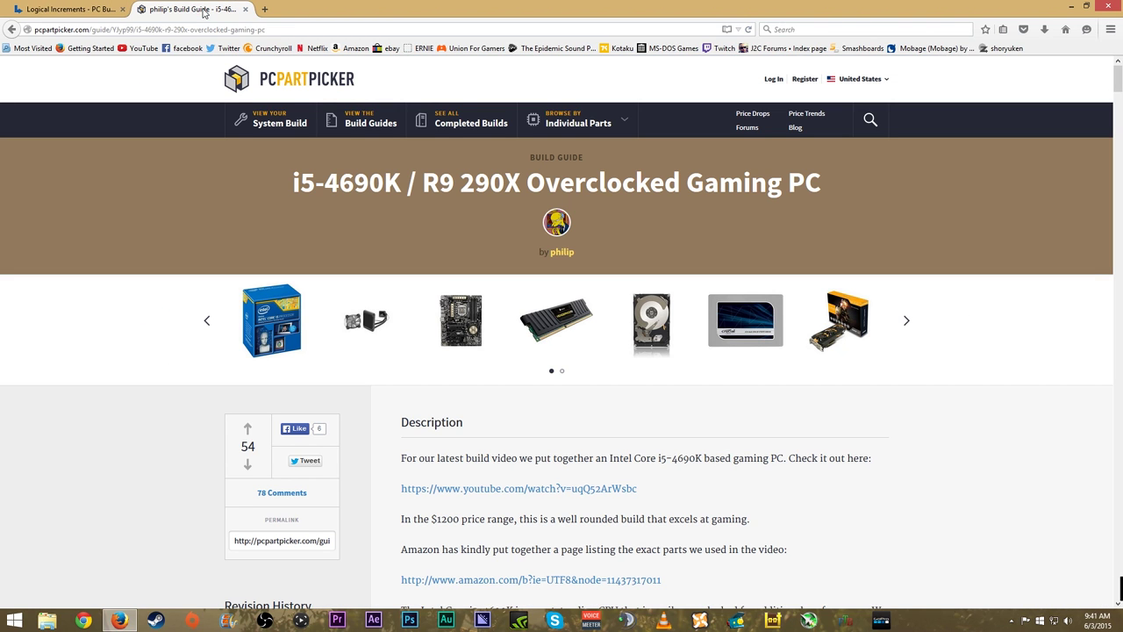
{"action": "left_click", "coordinate": [110, 18]}
{"action": "scroll", "coordinate": [151, 133], "scroll_direction": "up", "scroll_amount": 5}
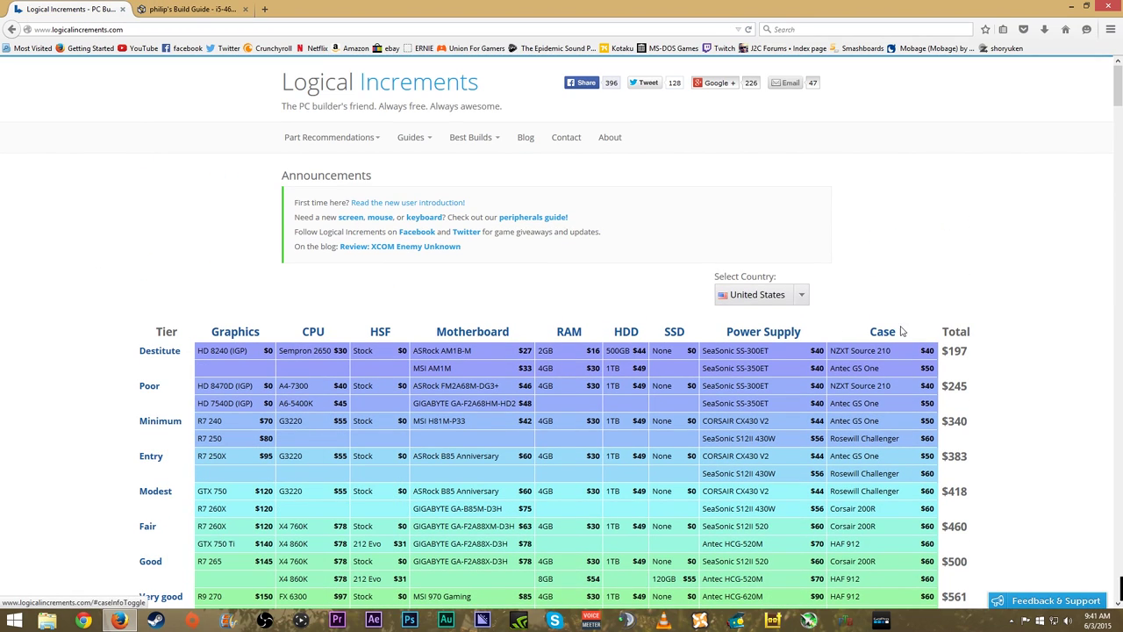
{"action": "scroll", "coordinate": [98, 309], "scroll_direction": "down", "scroll_amount": 20}
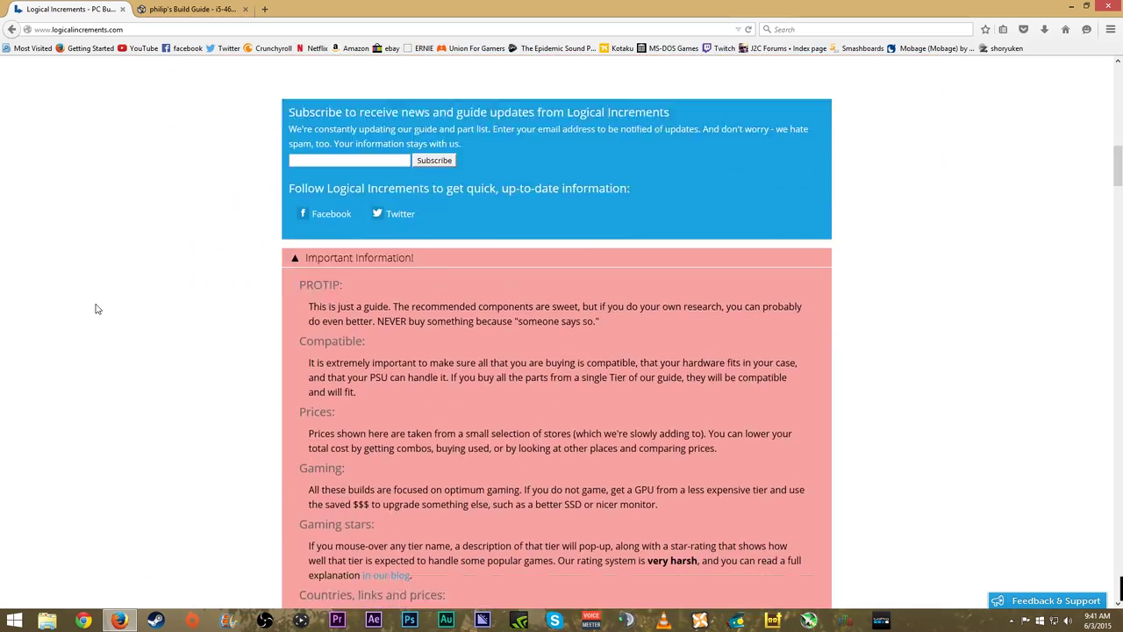
{"action": "scroll", "coordinate": [98, 309], "scroll_direction": "down", "scroll_amount": 5}
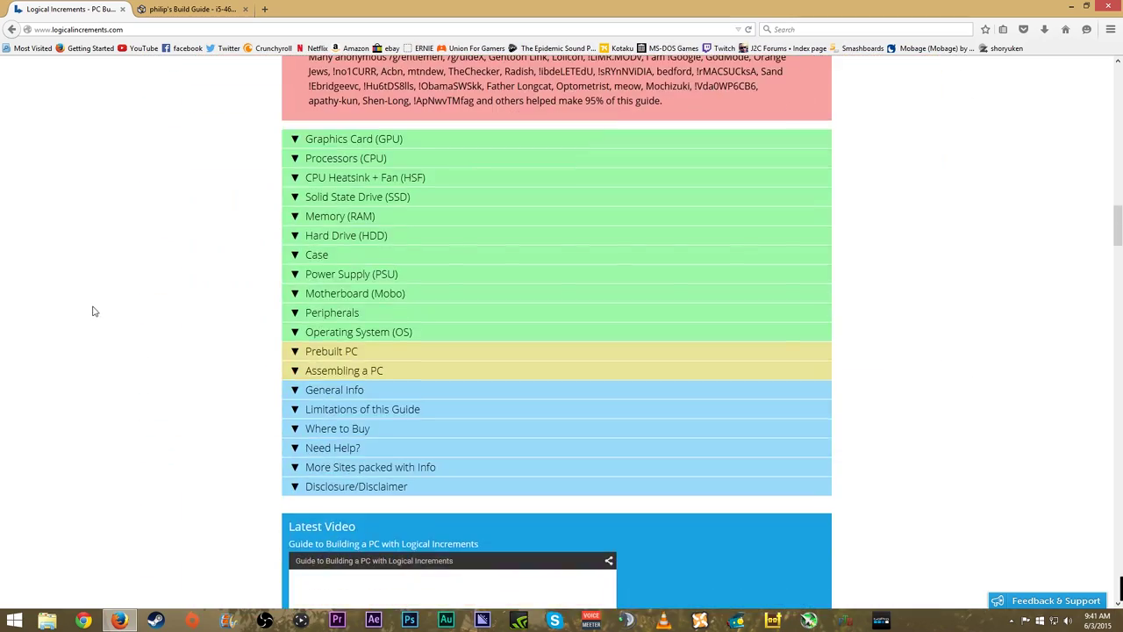
- Expand the Graphics Card (GPU) section, read through its advice and tips, and collapse it again
{"action": "left_click", "coordinate": [319, 143]}
{"action": "scroll", "coordinate": [235, 203], "scroll_direction": "down", "scroll_amount": 7}
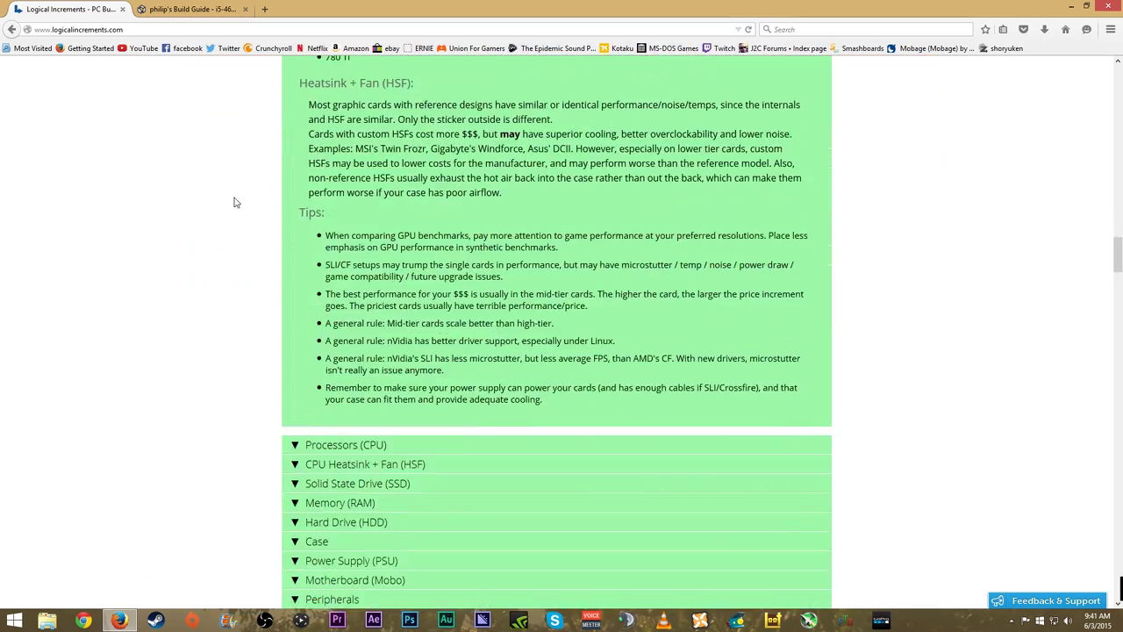
{"action": "scroll", "coordinate": [235, 202], "scroll_direction": "up", "scroll_amount": 2}
{"action": "scroll", "coordinate": [233, 207], "scroll_direction": "up", "scroll_amount": 7}
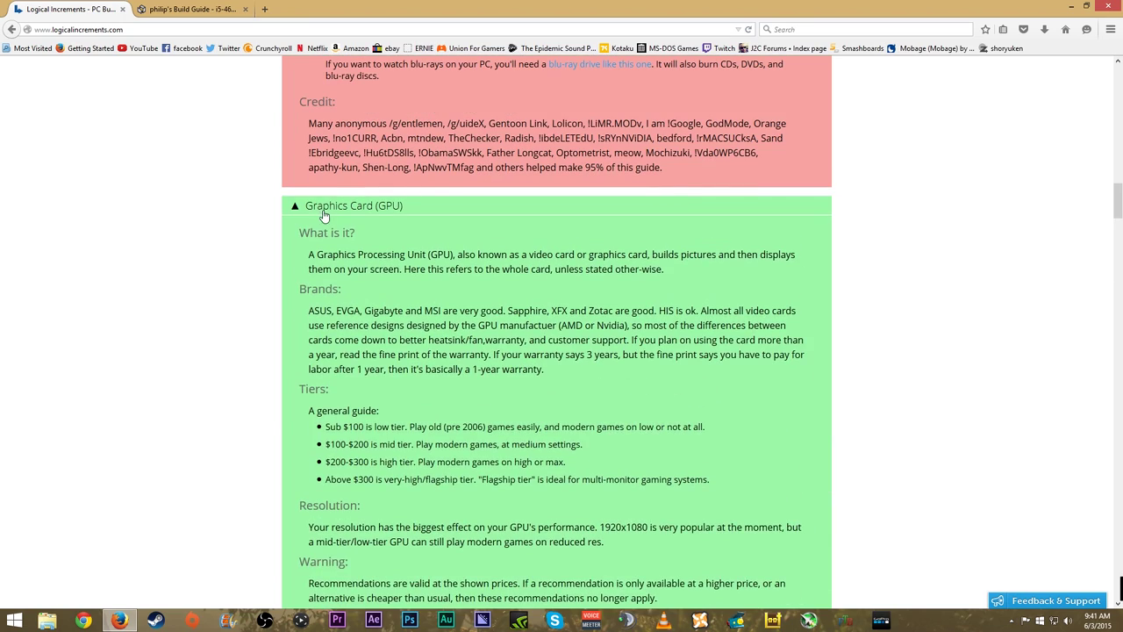
{"action": "left_click", "coordinate": [325, 211]}
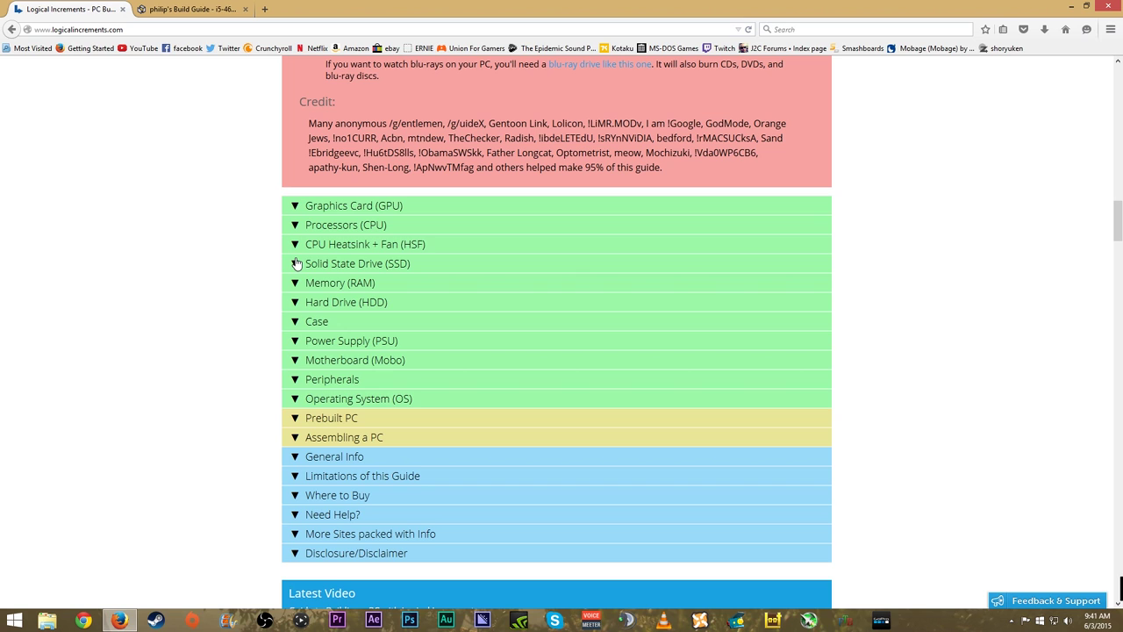
- Expand the Need Help? and Assembling a PC sections and read their guidance
{"action": "scroll", "coordinate": [260, 311], "scroll_direction": "down", "scroll_amount": 2}
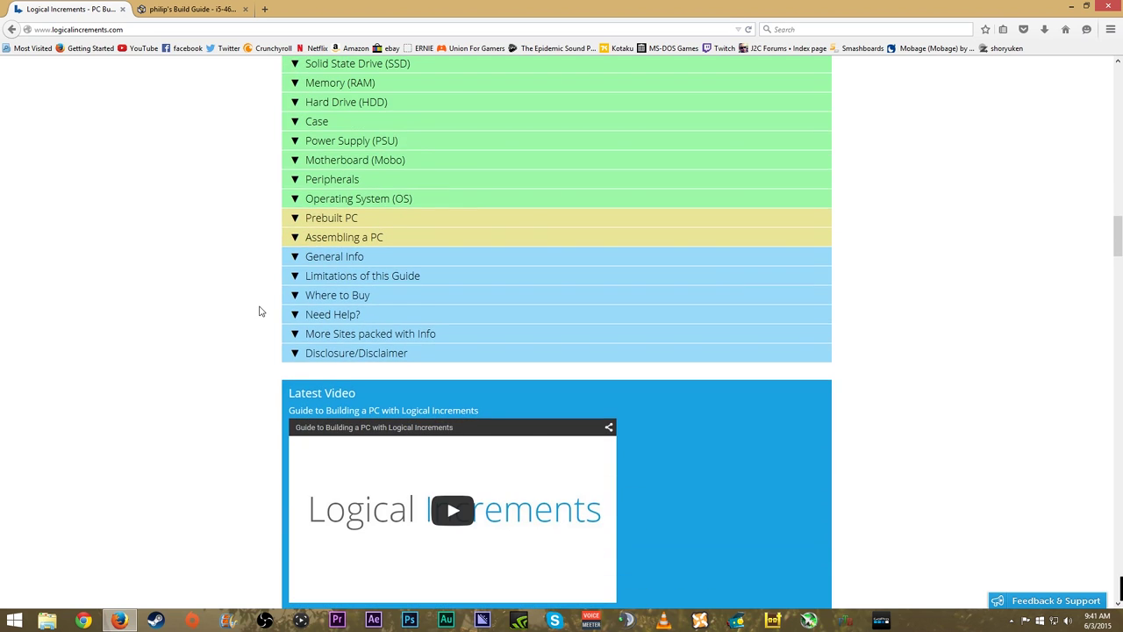
{"action": "left_click", "coordinate": [328, 317]}
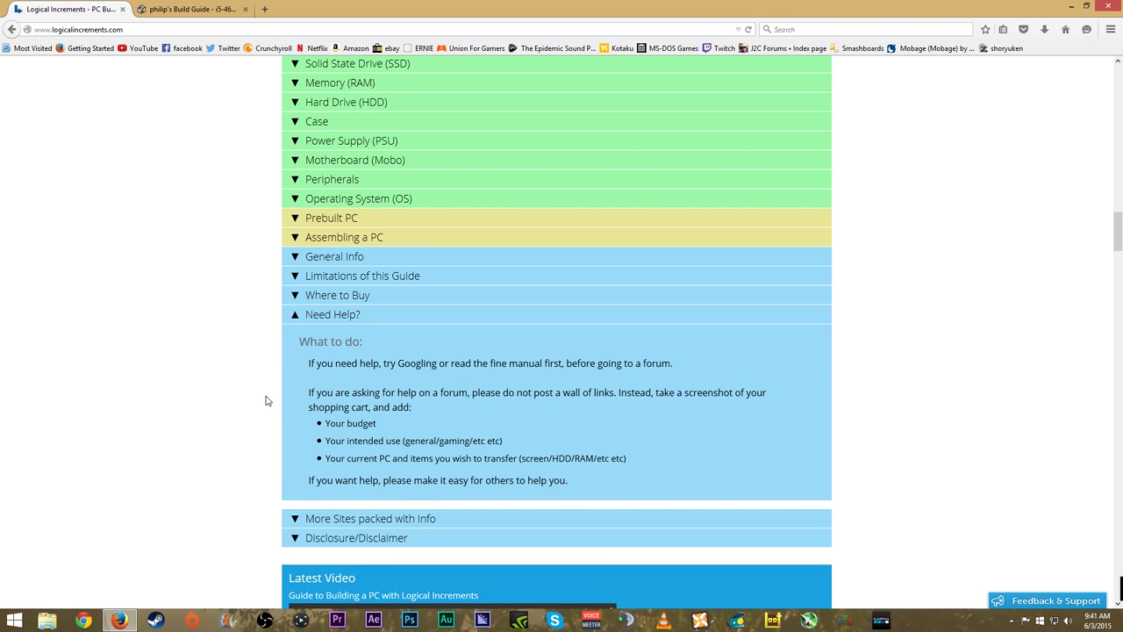
{"action": "scroll", "coordinate": [266, 401], "scroll_direction": "up", "scroll_amount": 4}
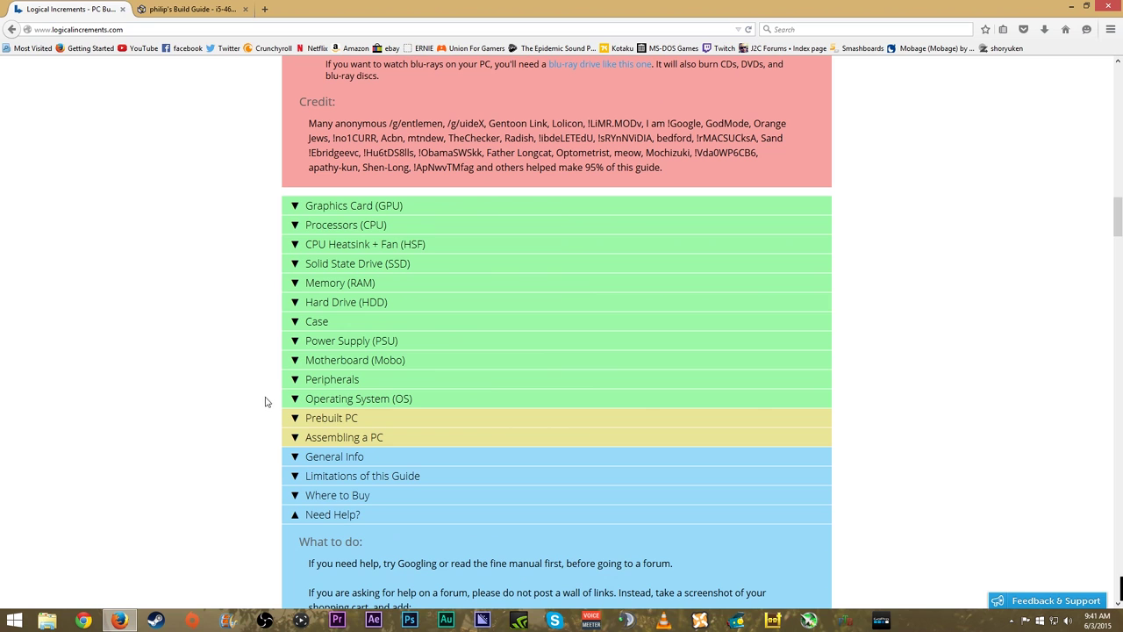
{"action": "left_click", "coordinate": [322, 437]}
{"action": "scroll", "coordinate": [230, 438], "scroll_direction": "down", "scroll_amount": 4}
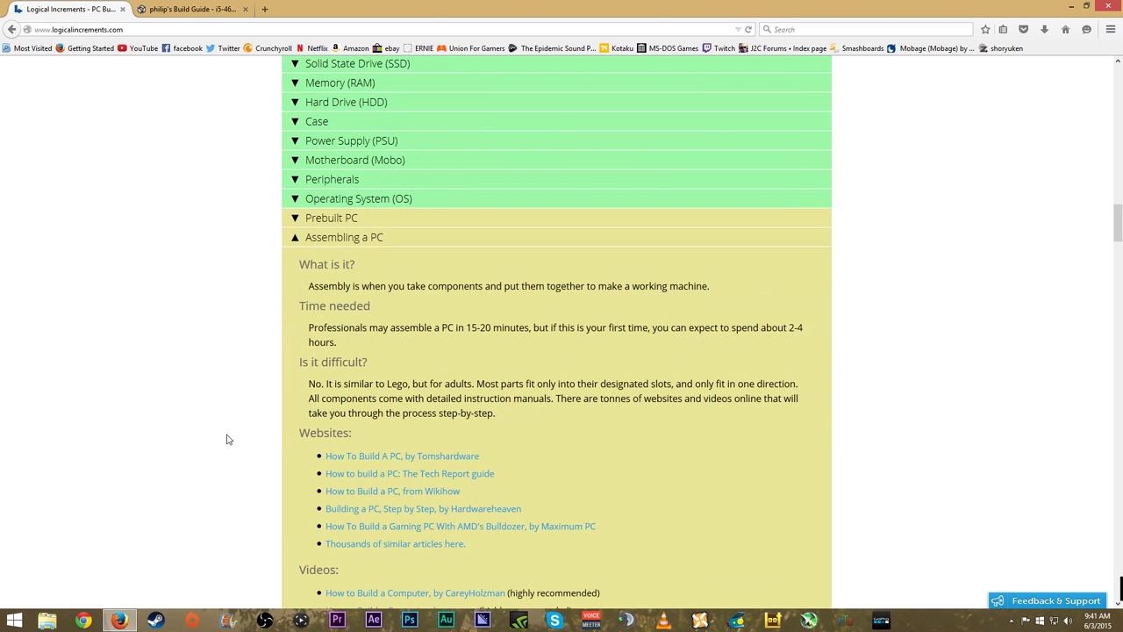
- Open the Tomshardware How To Build A PC article from the listed websites, skim its assembly page, and close it
{"action": "scroll", "coordinate": [222, 438], "scroll_direction": "down", "scroll_amount": 3}
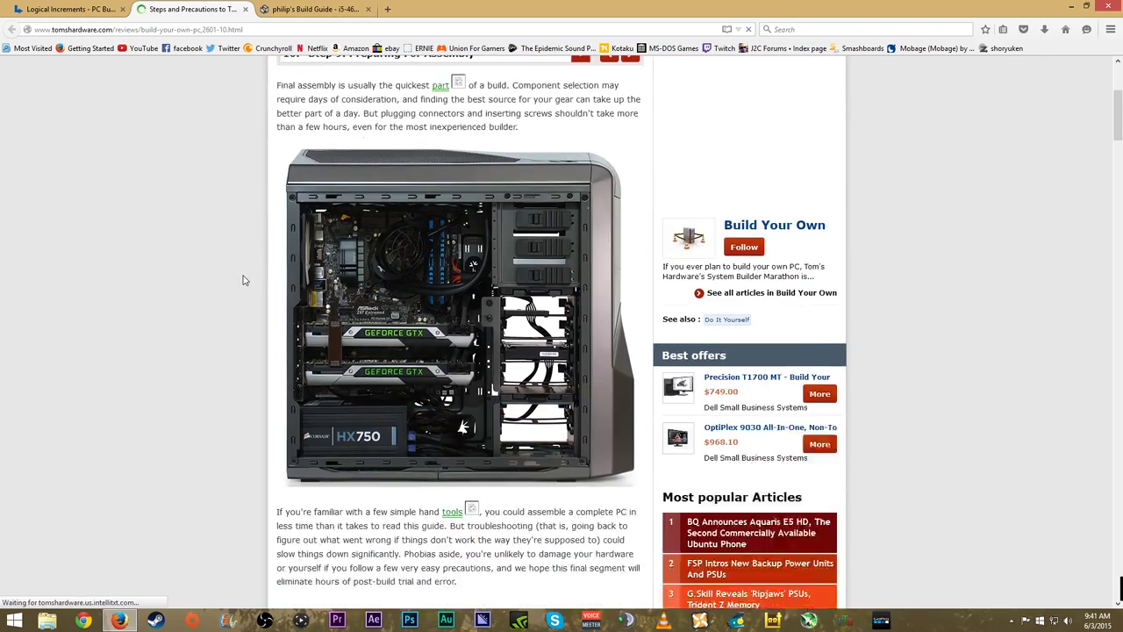
{"action": "scroll", "coordinate": [248, 281], "scroll_direction": "down", "scroll_amount": 10}
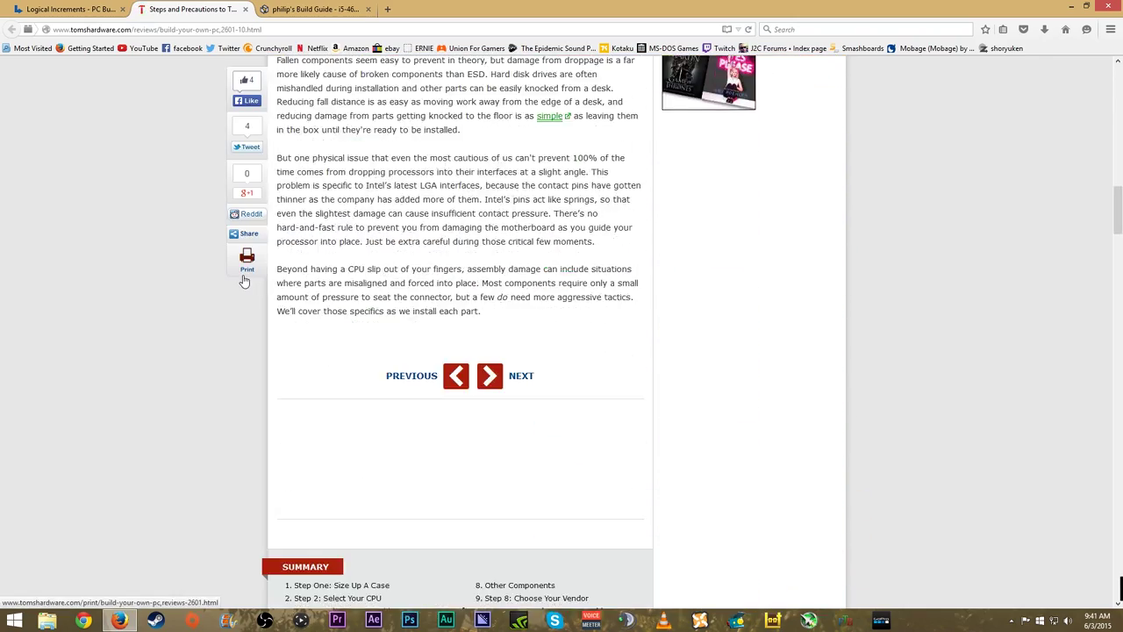
{"action": "scroll", "coordinate": [252, 285], "scroll_direction": "up", "scroll_amount": 5}
{"action": "scroll", "coordinate": [252, 285], "scroll_direction": "up", "scroll_amount": 12}
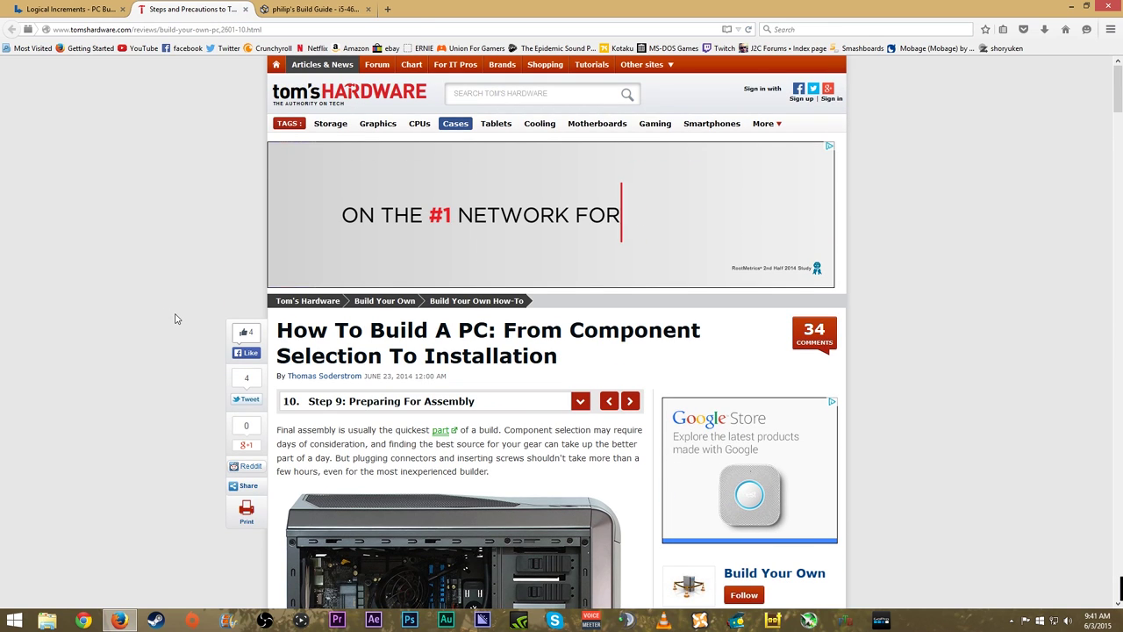
{"action": "left_click", "coordinate": [245, 8]}
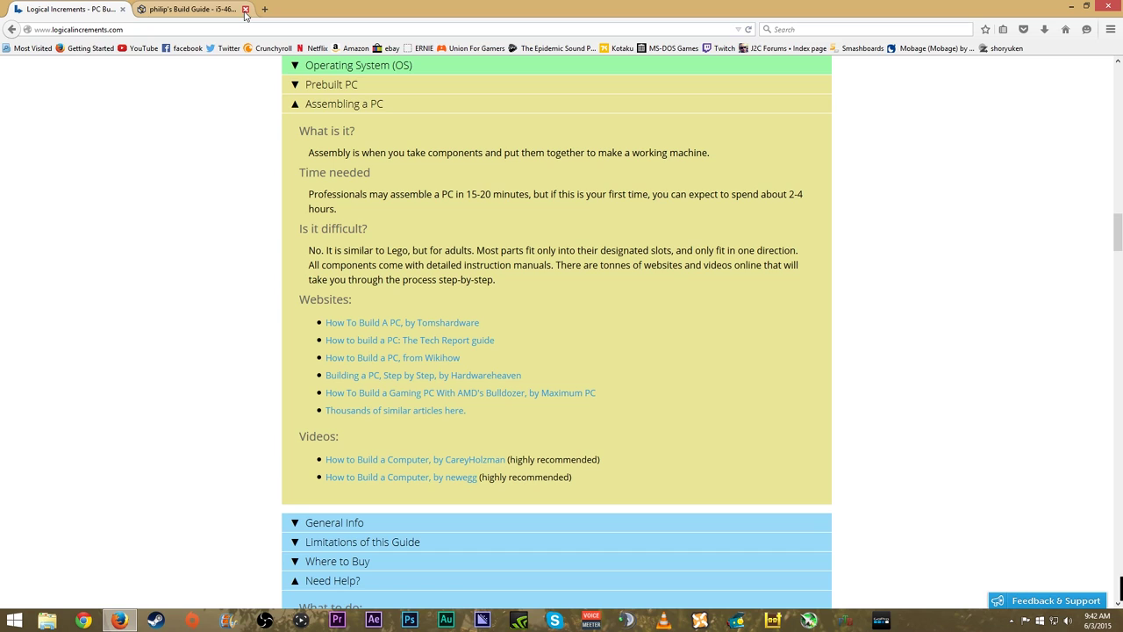